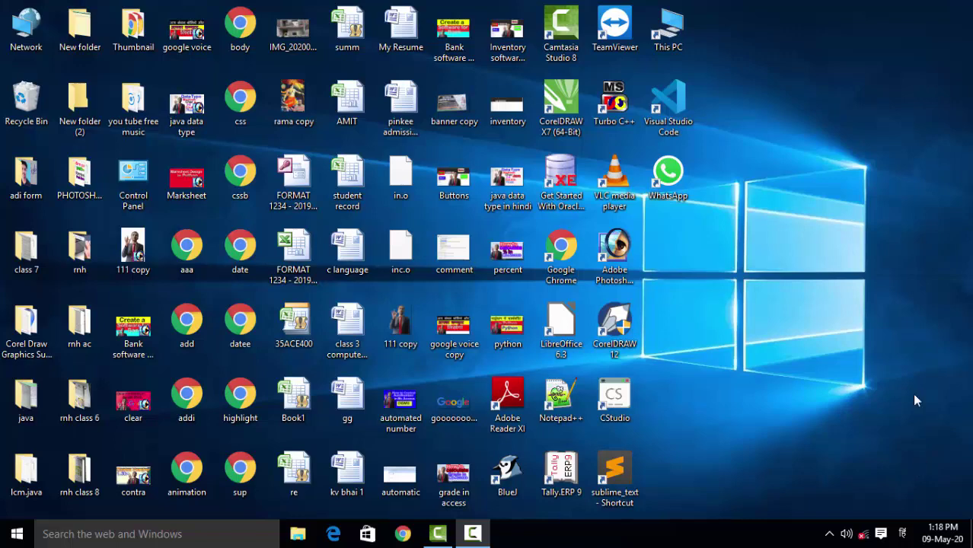
Refresh the desktop several times from its right-click menu
right_click(772, 124)
click(796, 162)
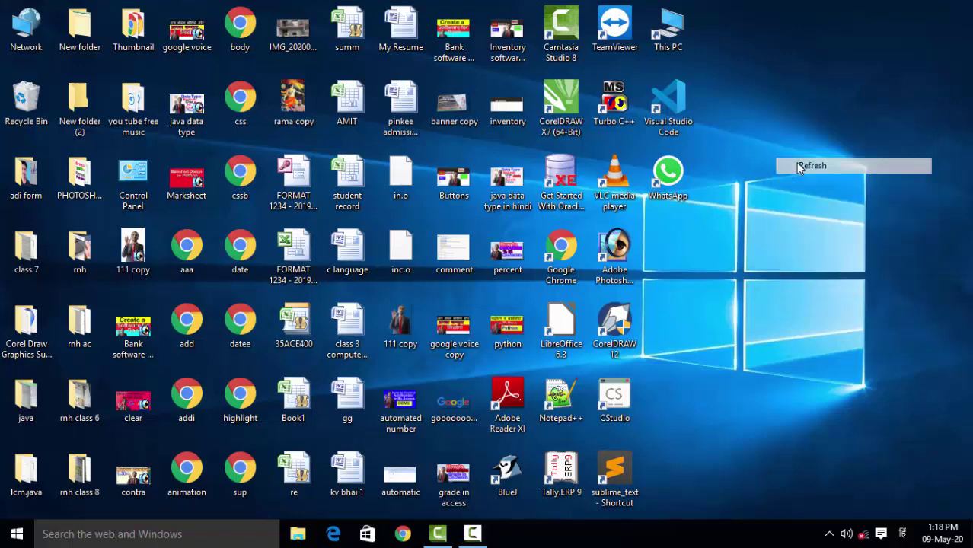
right_click(794, 174)
click(829, 211)
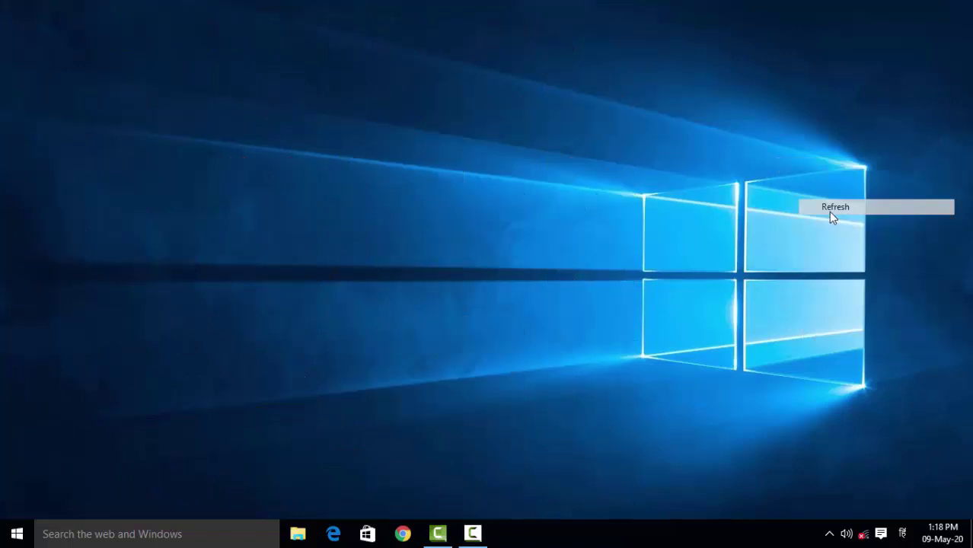
right_click(758, 167)
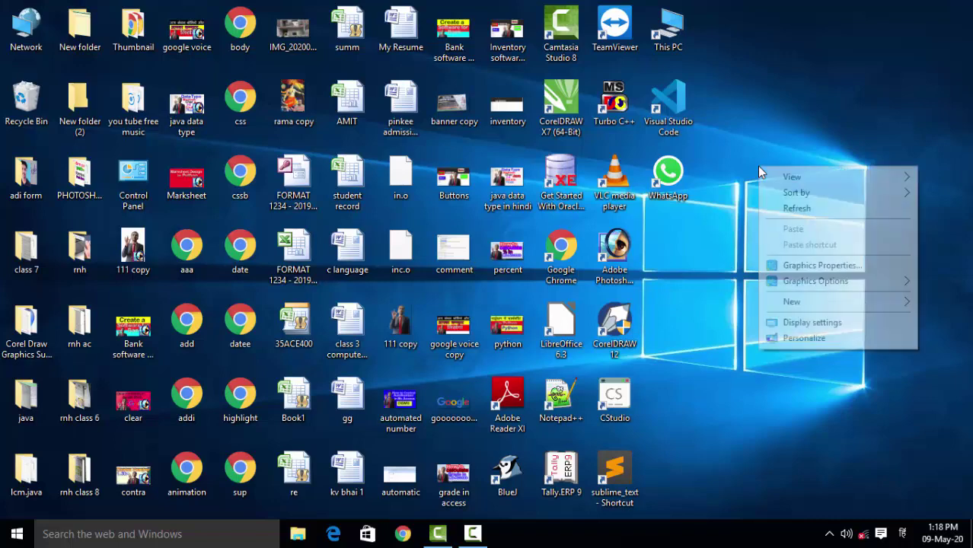
click(782, 208)
right_click(783, 207)
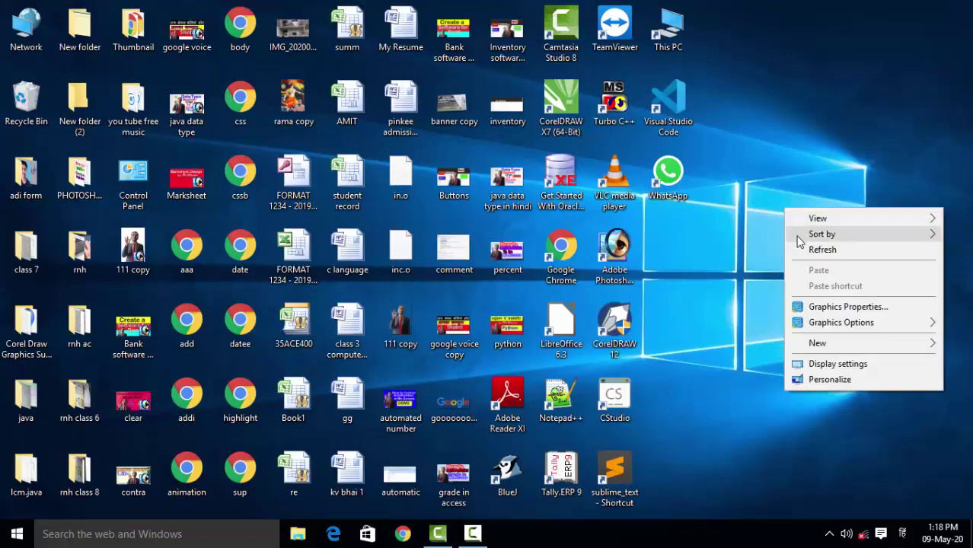
click(805, 252)
right_click(803, 248)
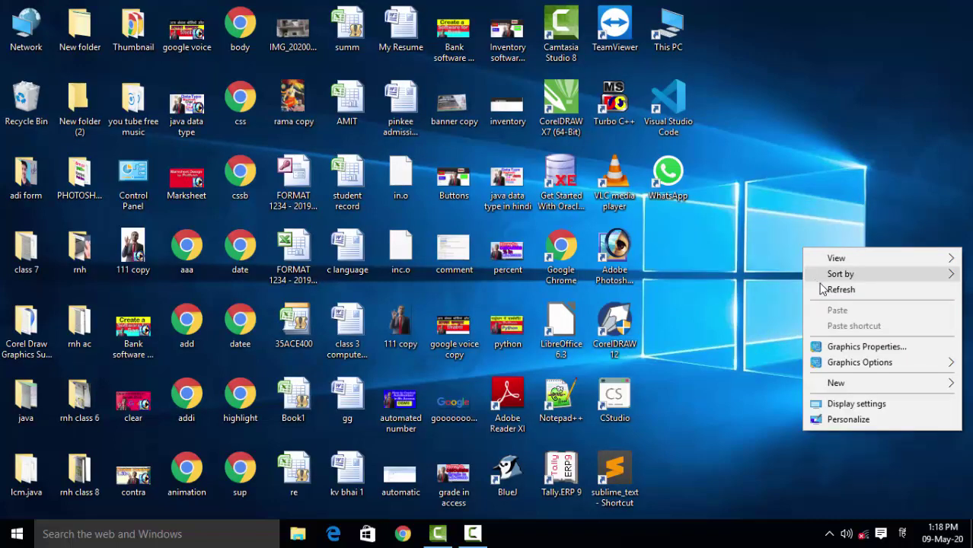
click(822, 290)
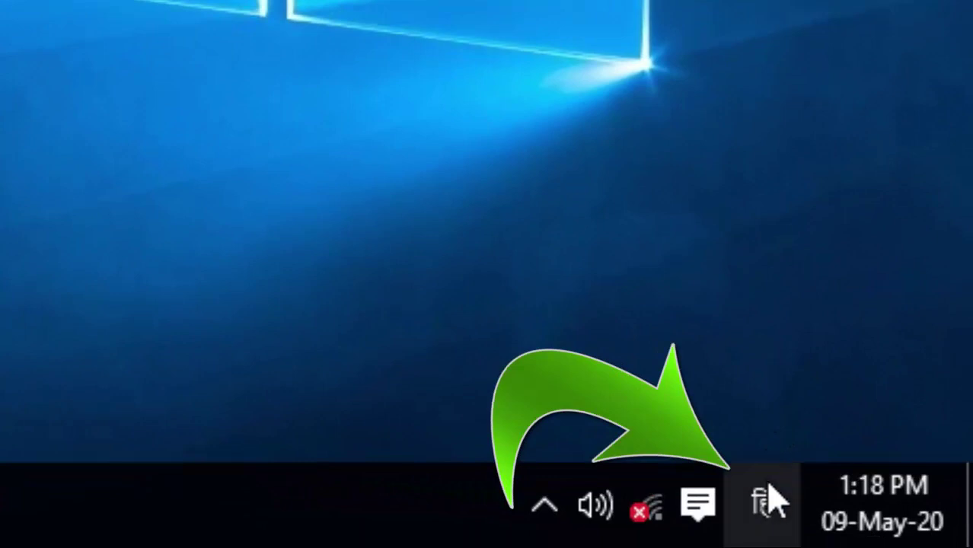
Confirm Hindi and English input languages are available, refresh again, and open the Start menu
click(773, 506)
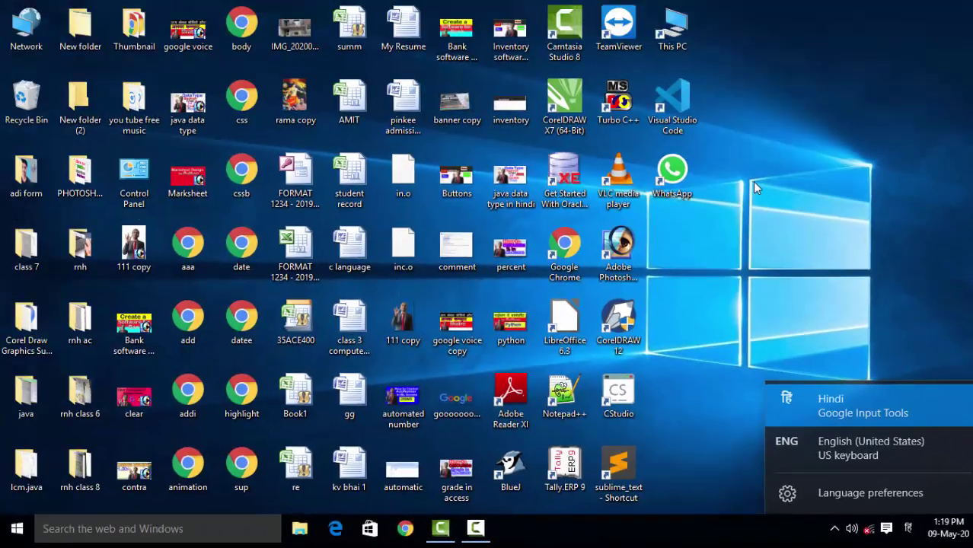
click(715, 162)
right_click(725, 184)
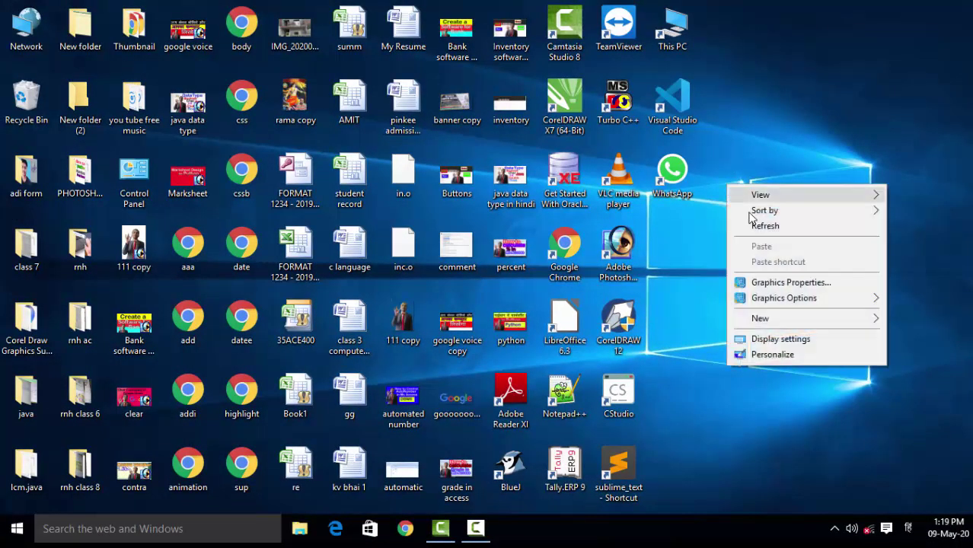
click(754, 226)
click(17, 528)
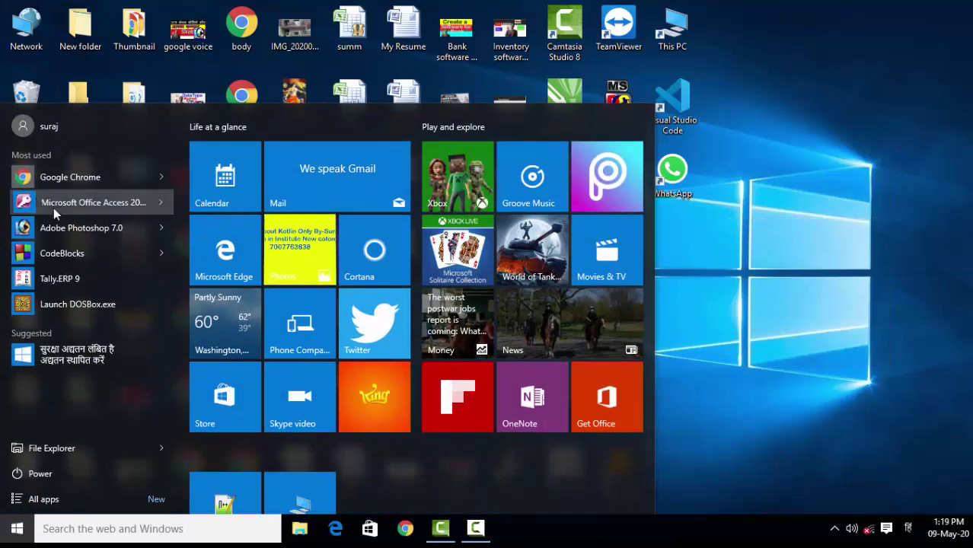
Launch Access, create blank database Database231, and switch its table to Design View
click(53, 204)
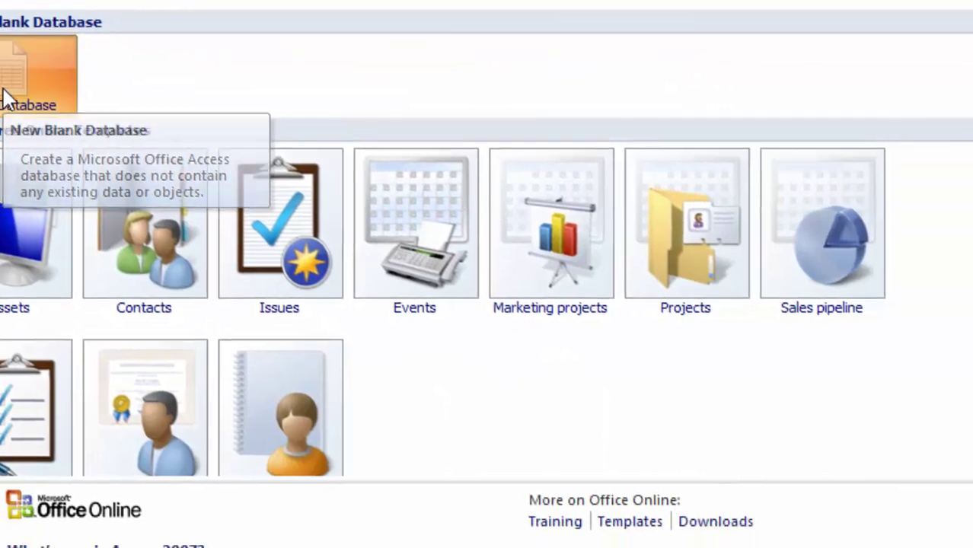
click(4, 98)
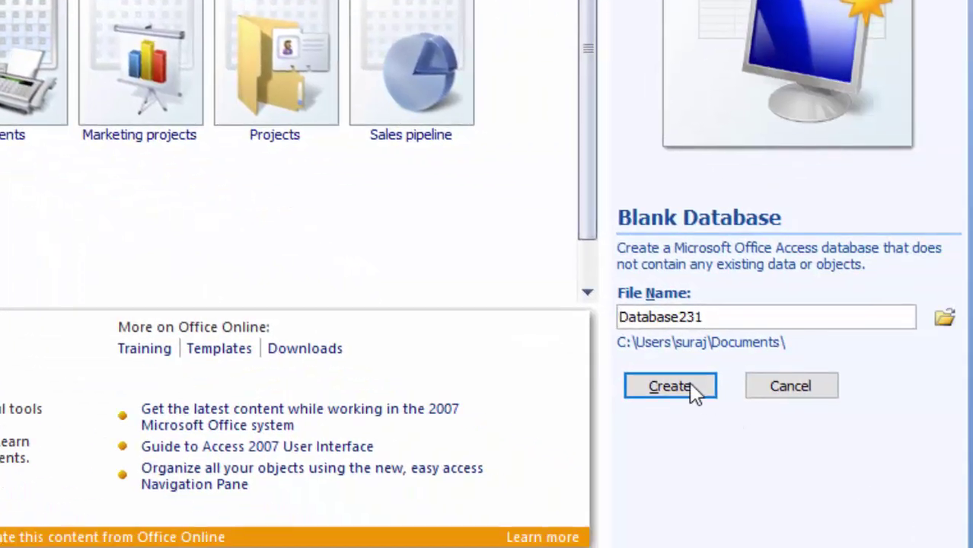
click(688, 391)
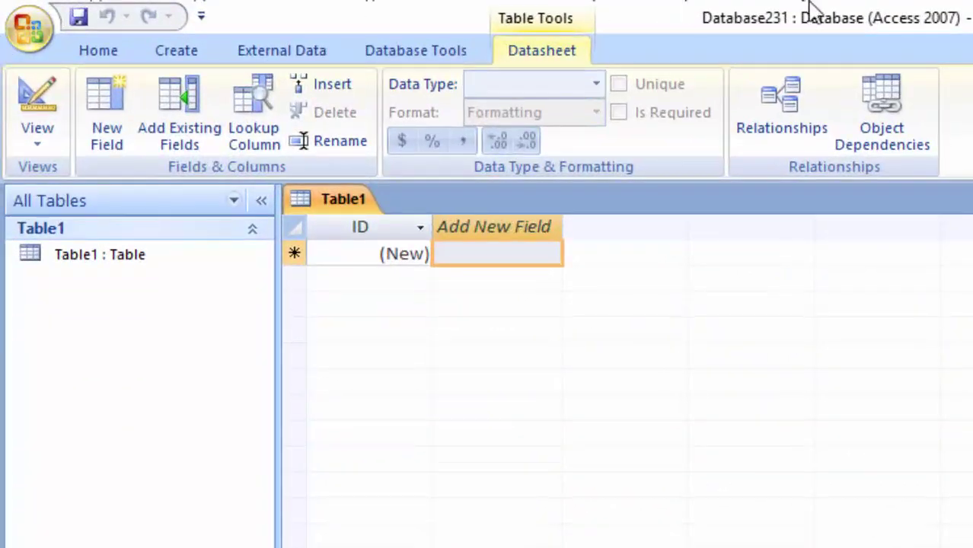
click(37, 143)
click(105, 242)
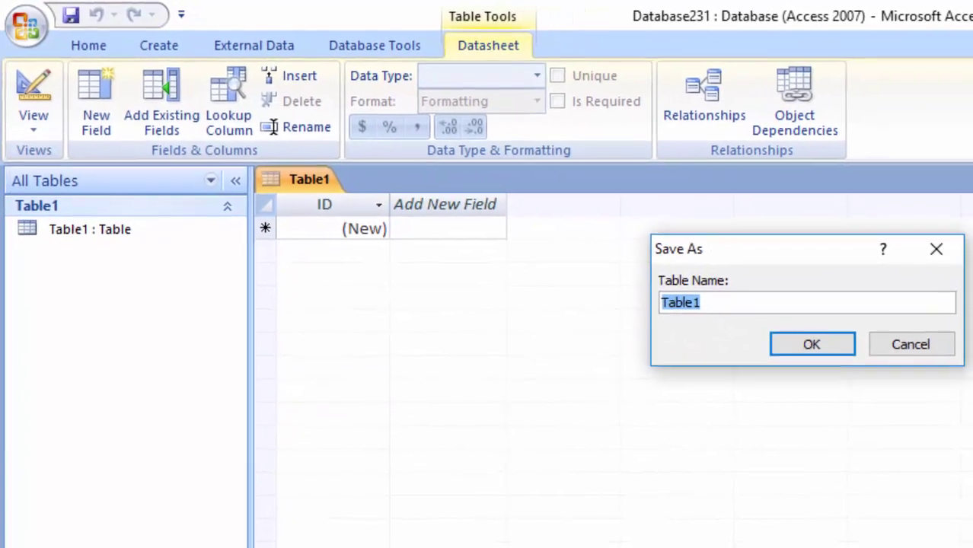
Enter the Hindi table name 'एम् एस एक्सेस' using transliteration, correcting the first word
key(BackSpace)
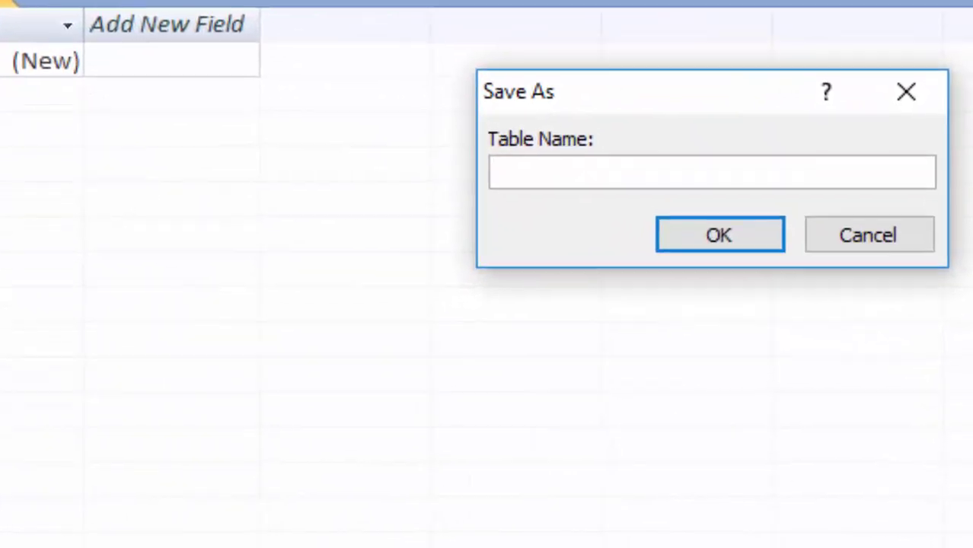
text(ms a)
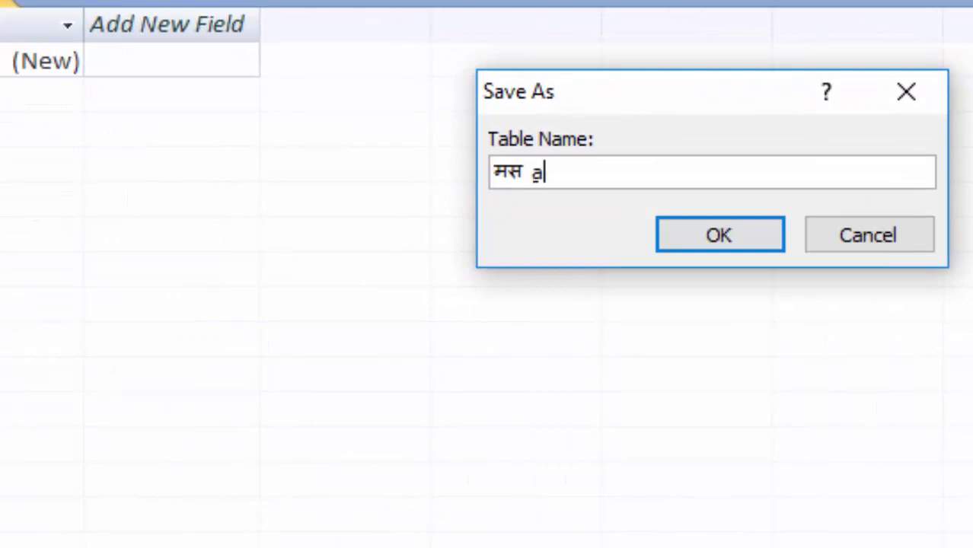
text(ccess)
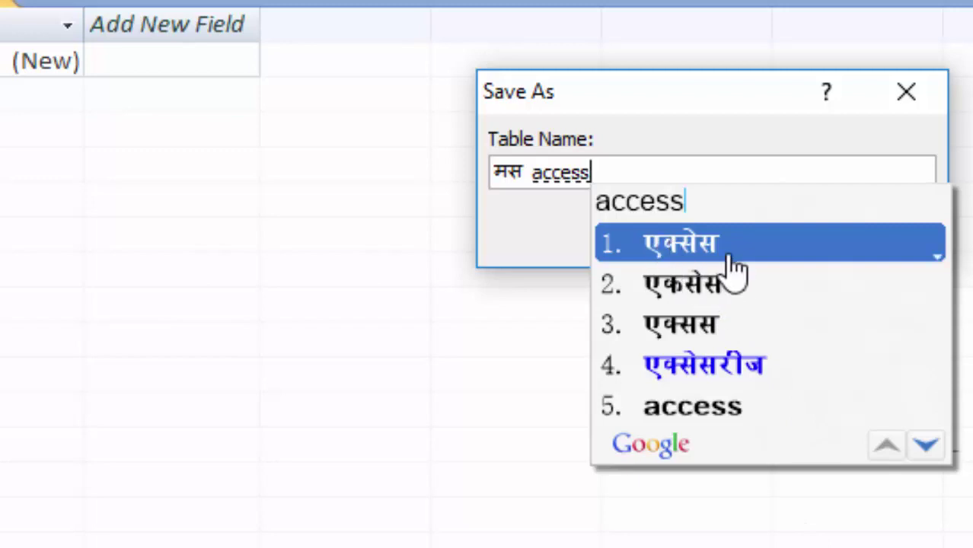
click(689, 251)
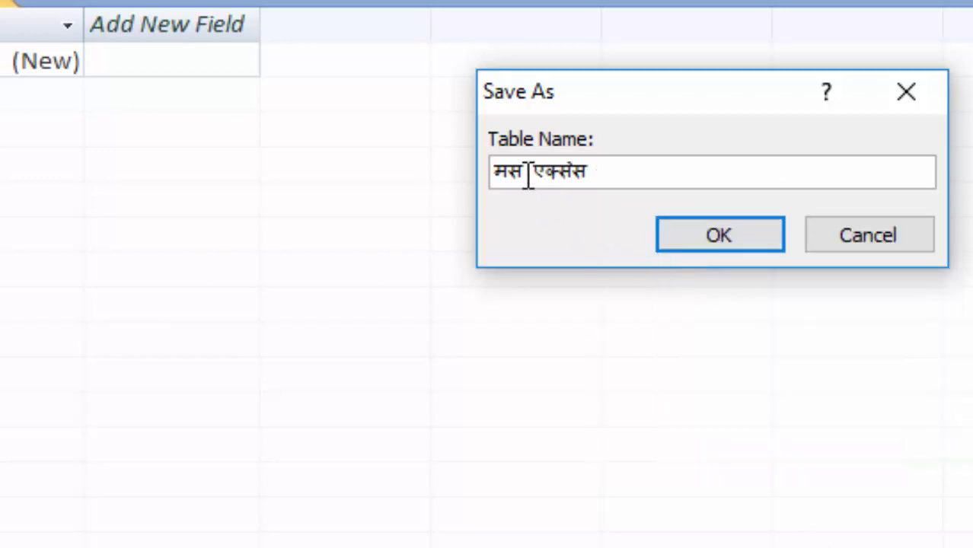
drag(524, 175, 456, 183)
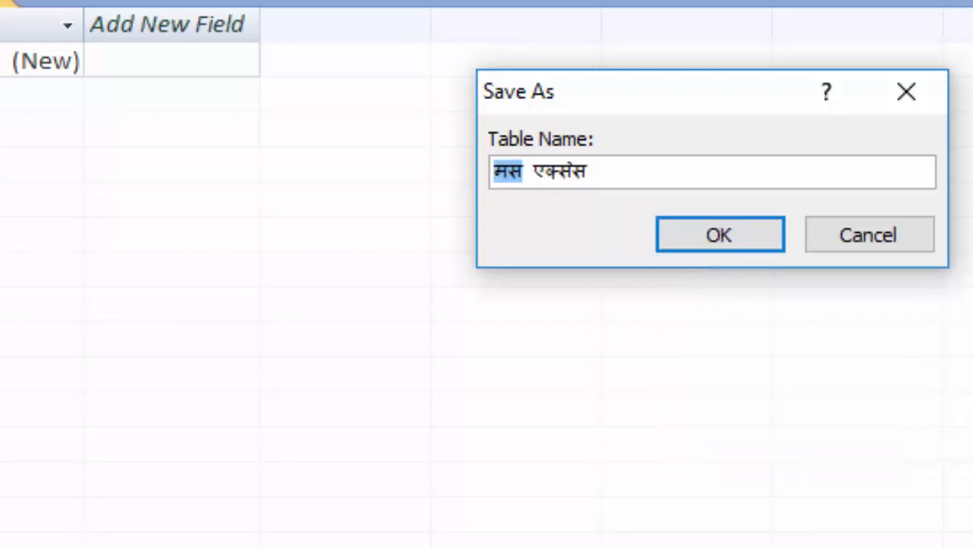
key(BackSpace)
text(e)
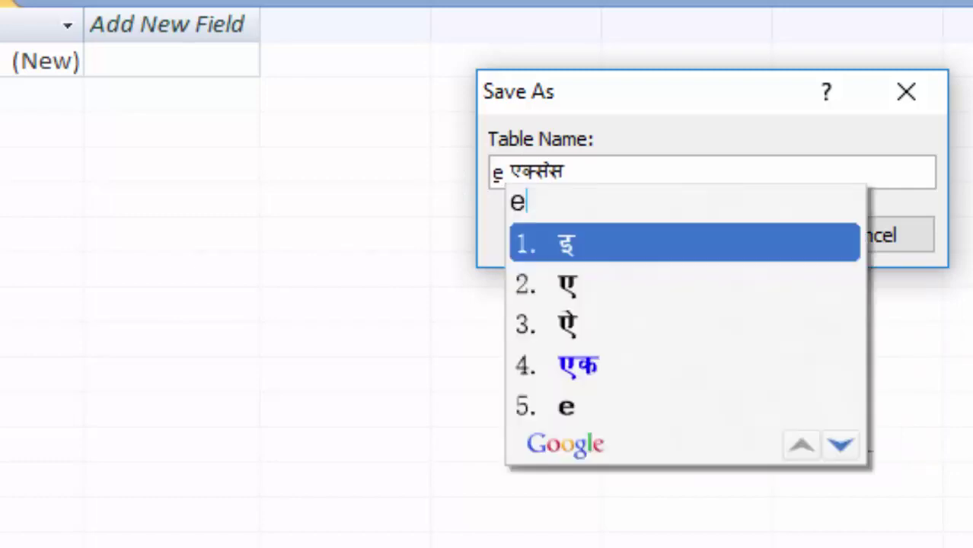
text(m)
key(space)
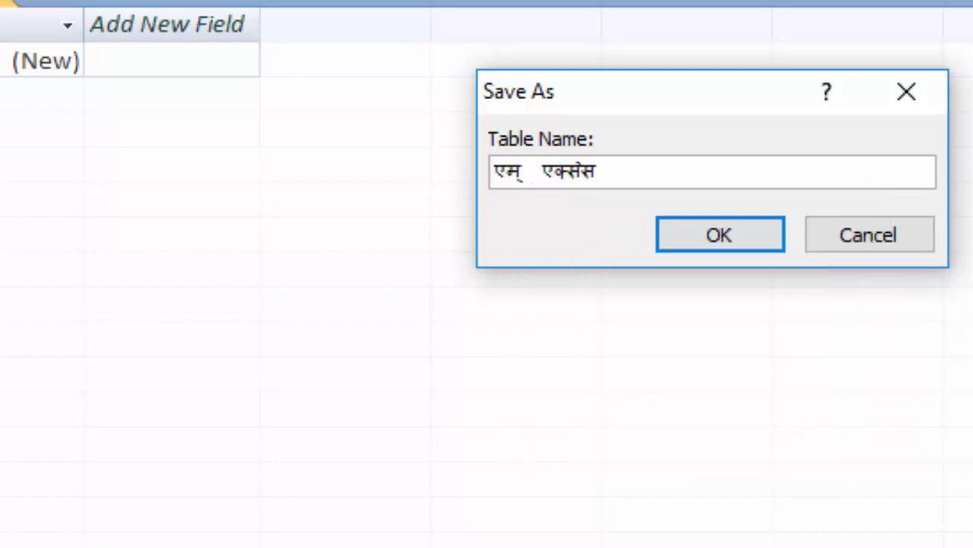
text(es)
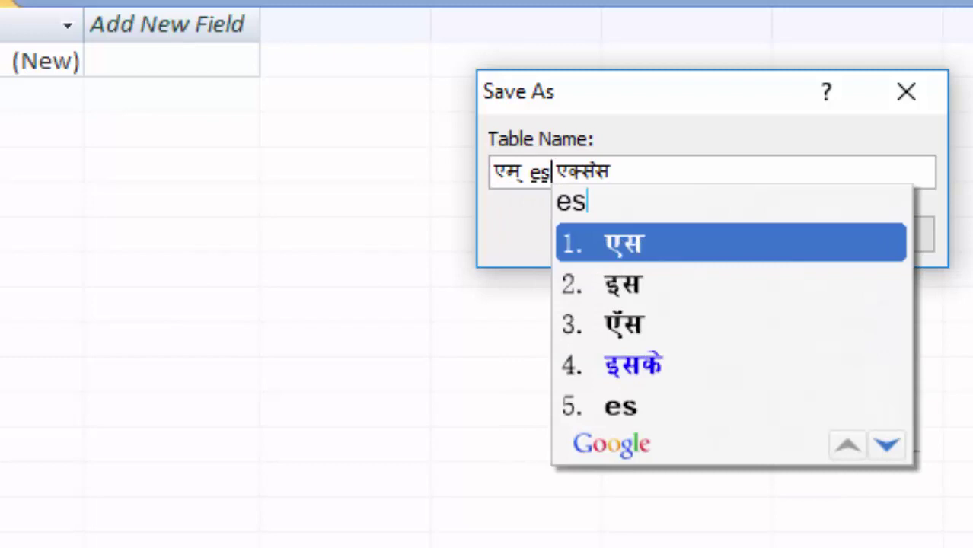
key(space)
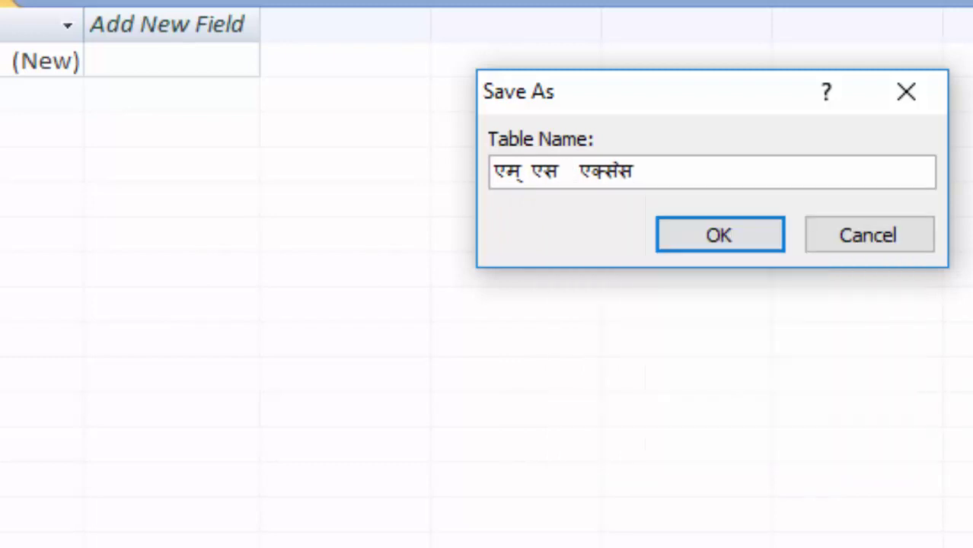
Save the table under its Hindi name and rename the ID field to रोल नंबर as Number type
click(746, 237)
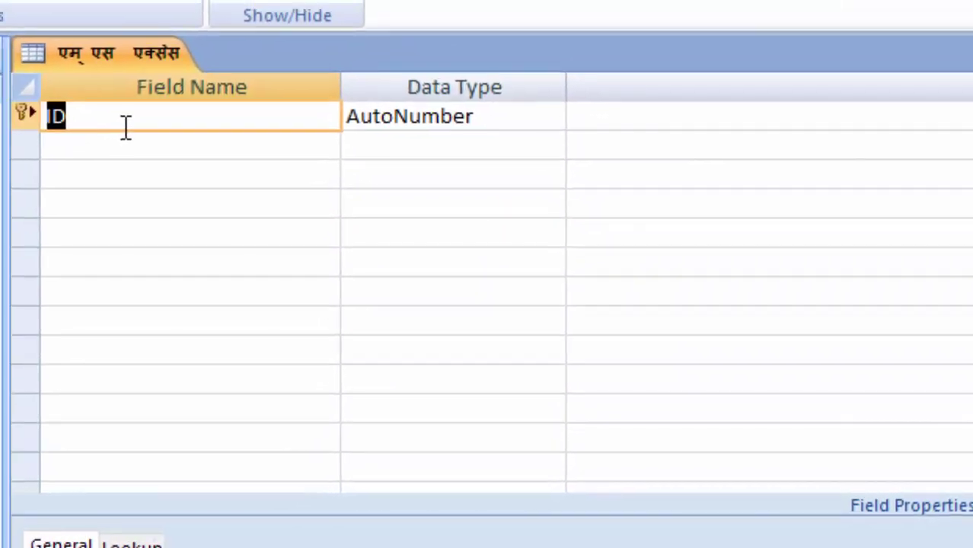
key(BackSpace)
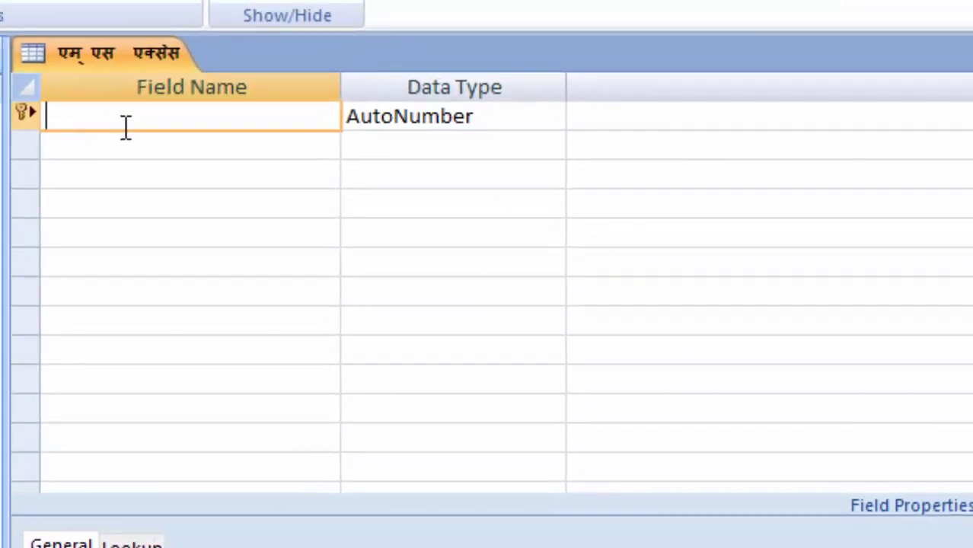
text(Roll)
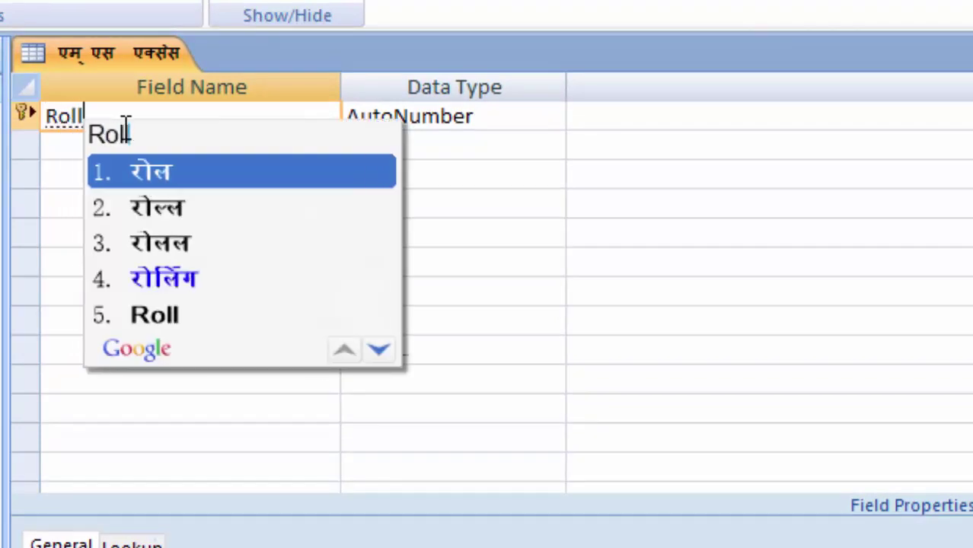
text( number)
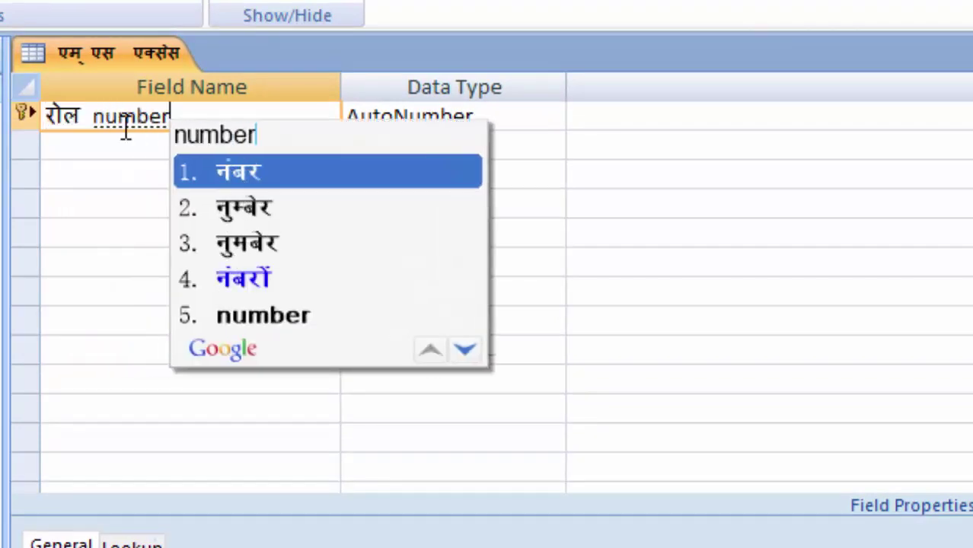
click(338, 177)
click(522, 120)
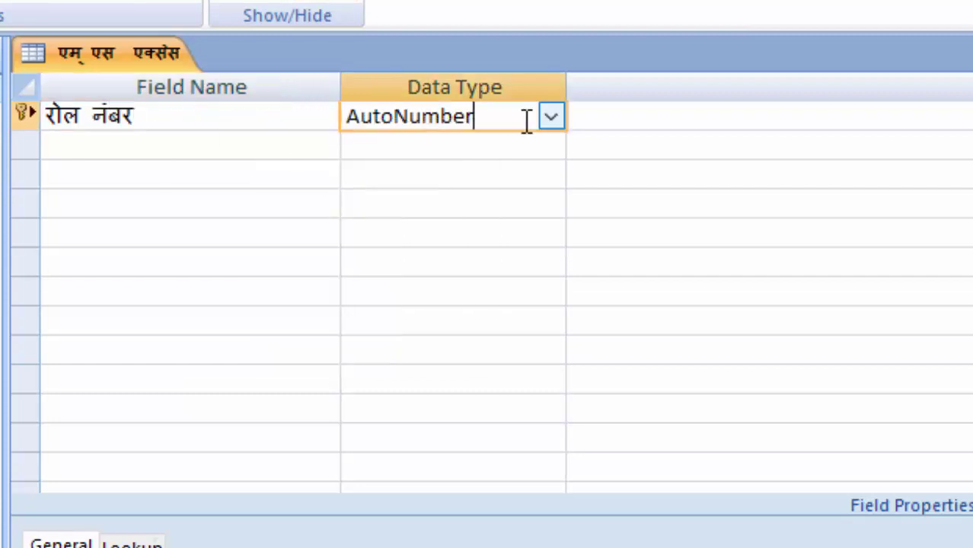
click(552, 118)
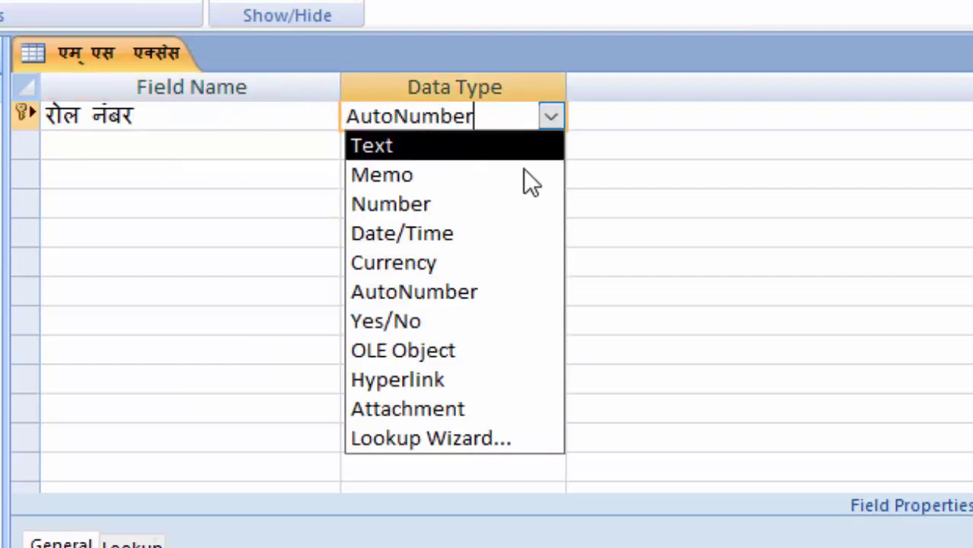
click(496, 201)
Add a second field छात्र का नाम with the Text data type
click(170, 154)
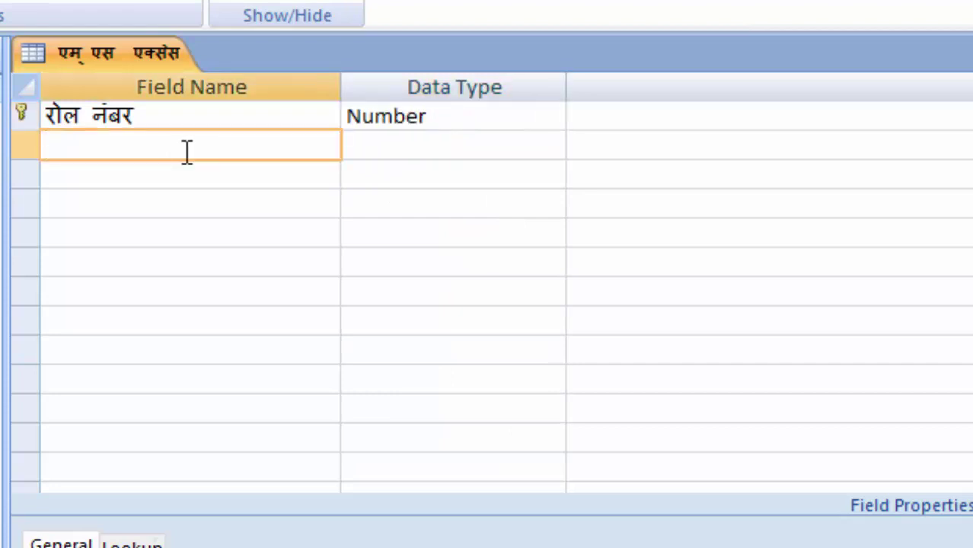
text(Ch)
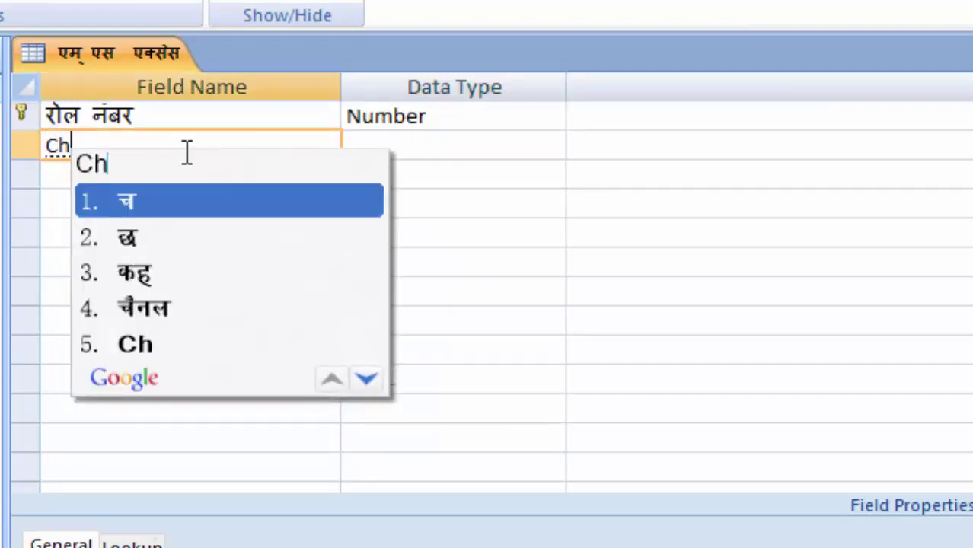
text(hatr)
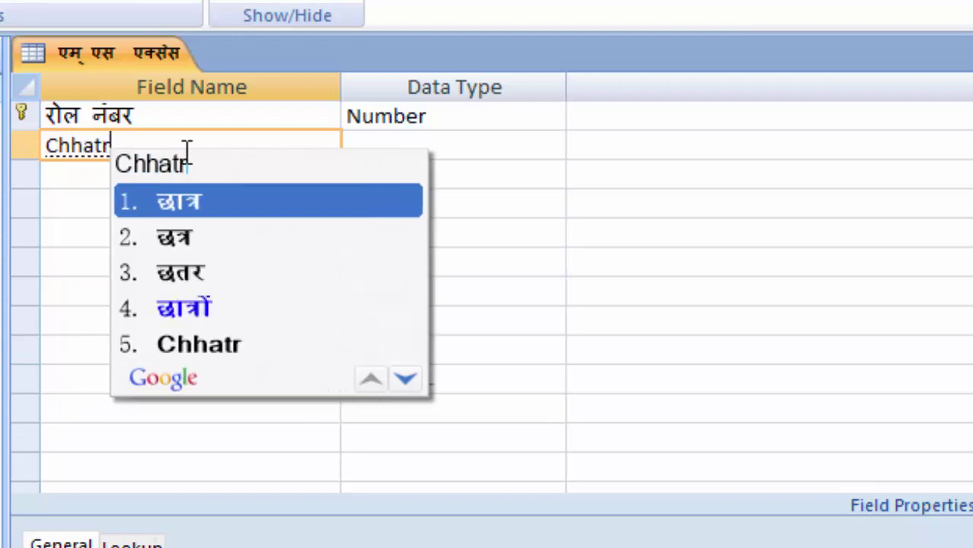
text(छात्र ka)
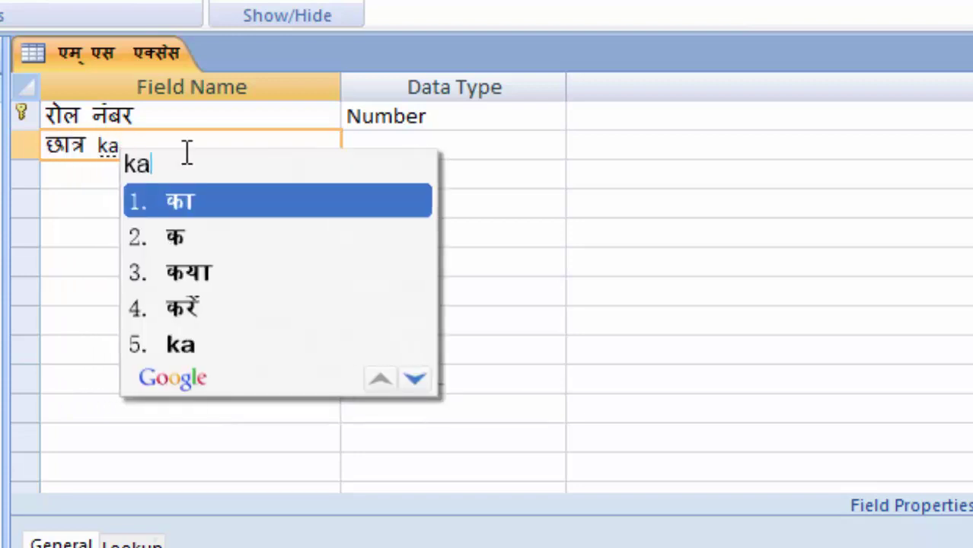
text( ka nam)
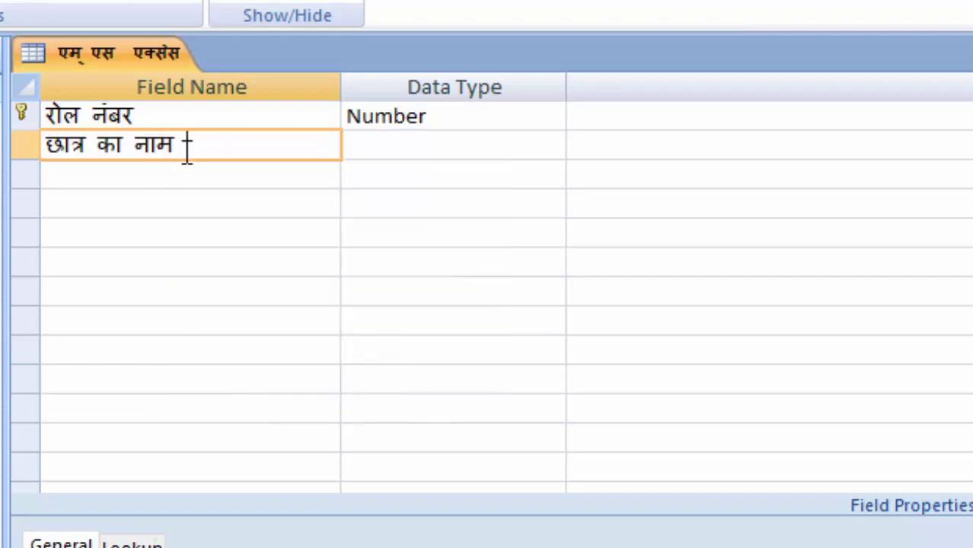
click(411, 149)
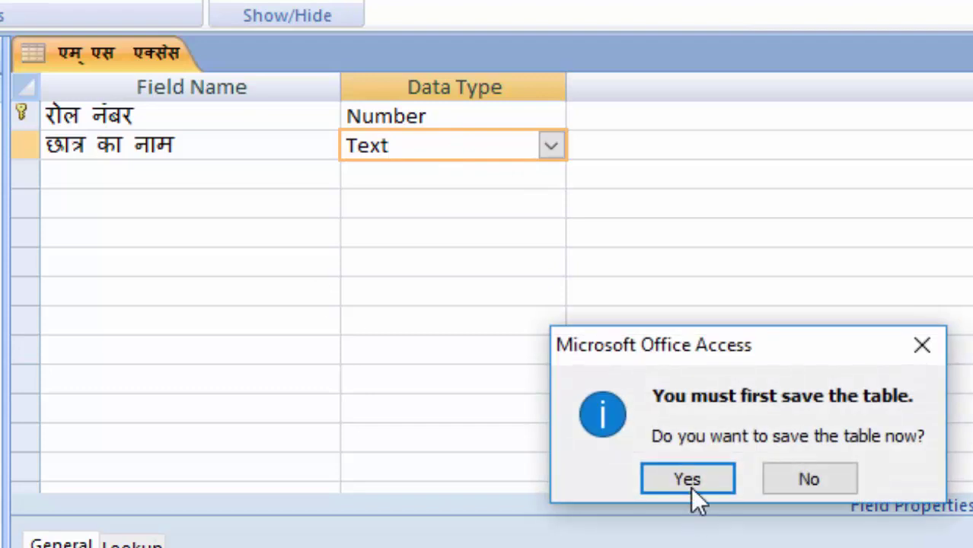
Save the table, widen the name column, and add record 3353 with Ramesh in Hindi script
click(689, 478)
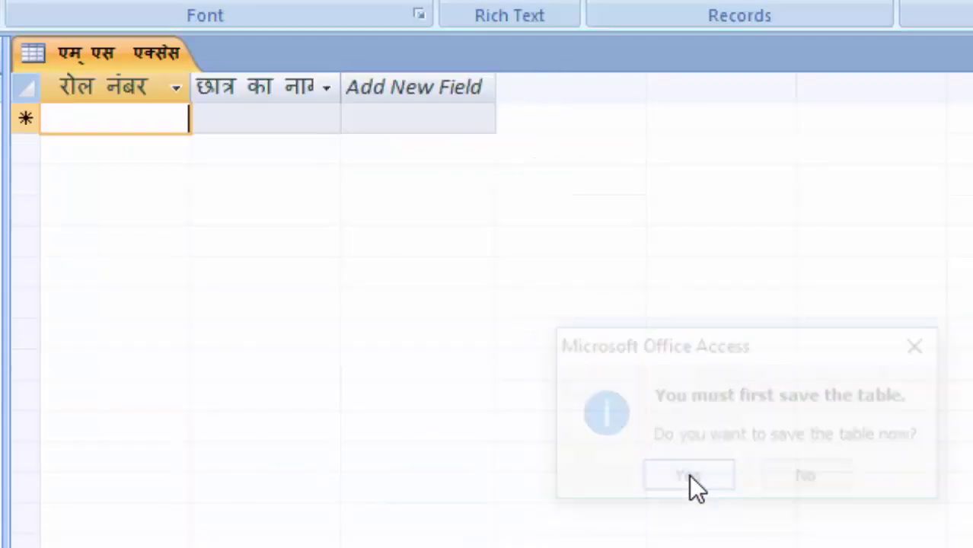
double_click(342, 87)
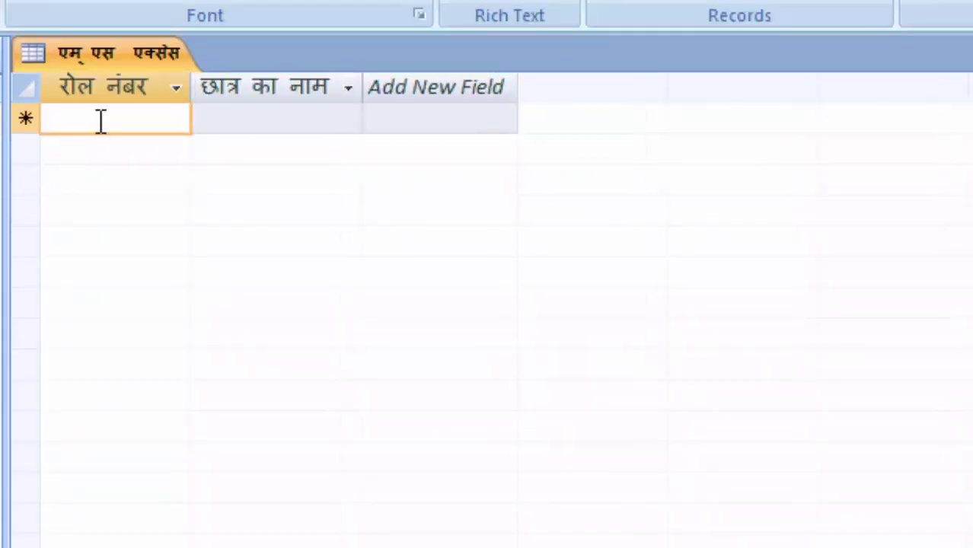
text(3353)
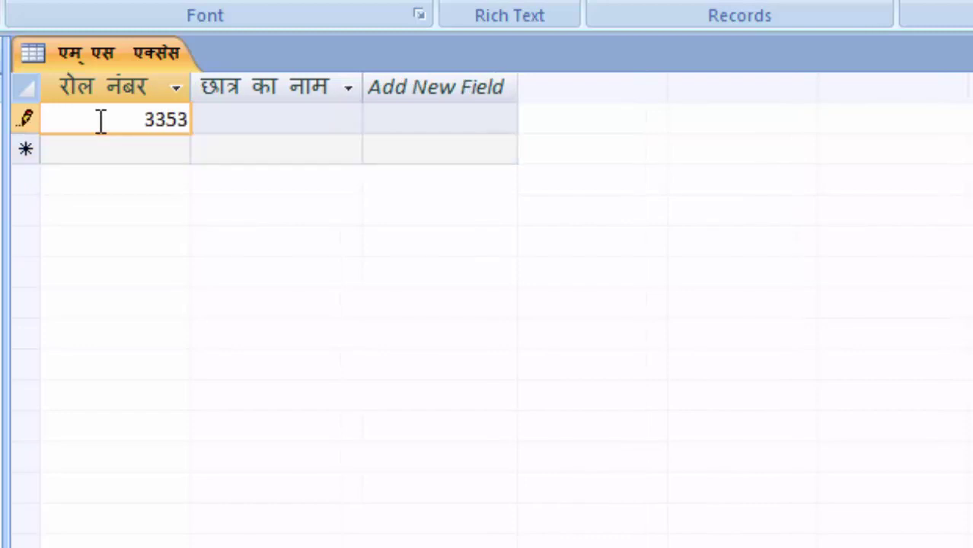
key(Tab)
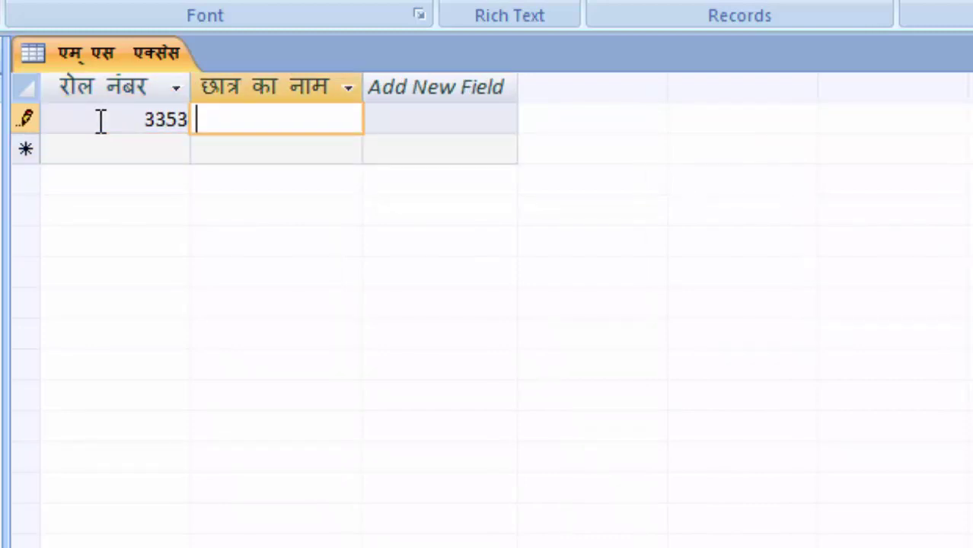
text(Ram)
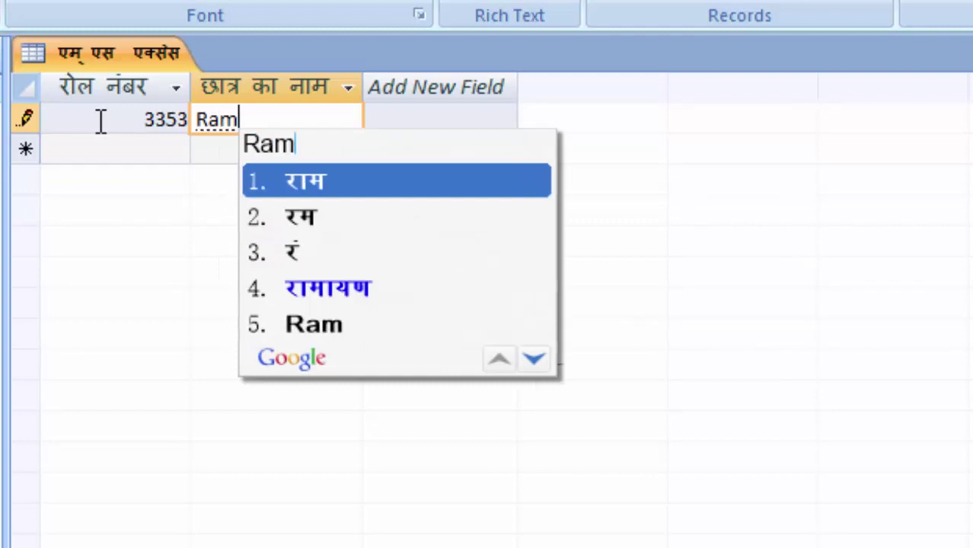
text(esh)
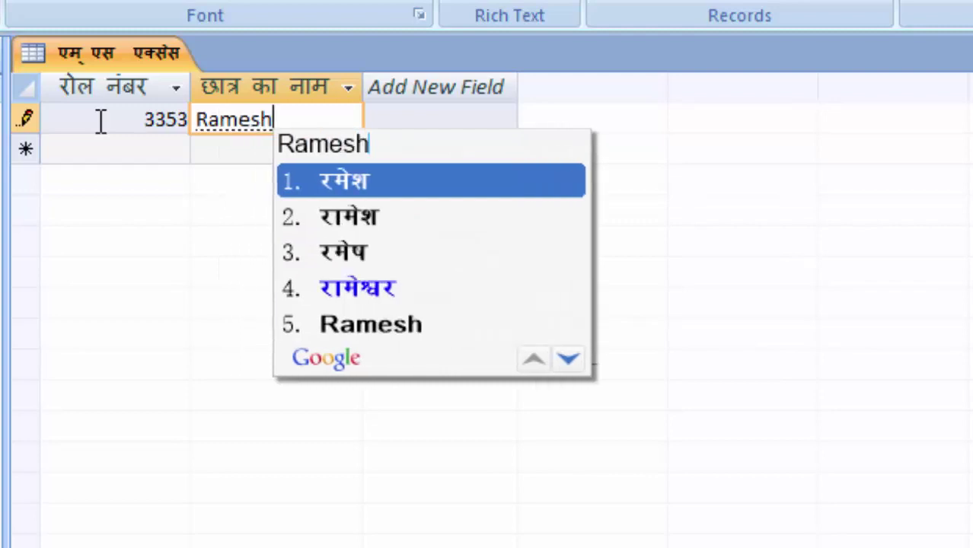
key(Down)
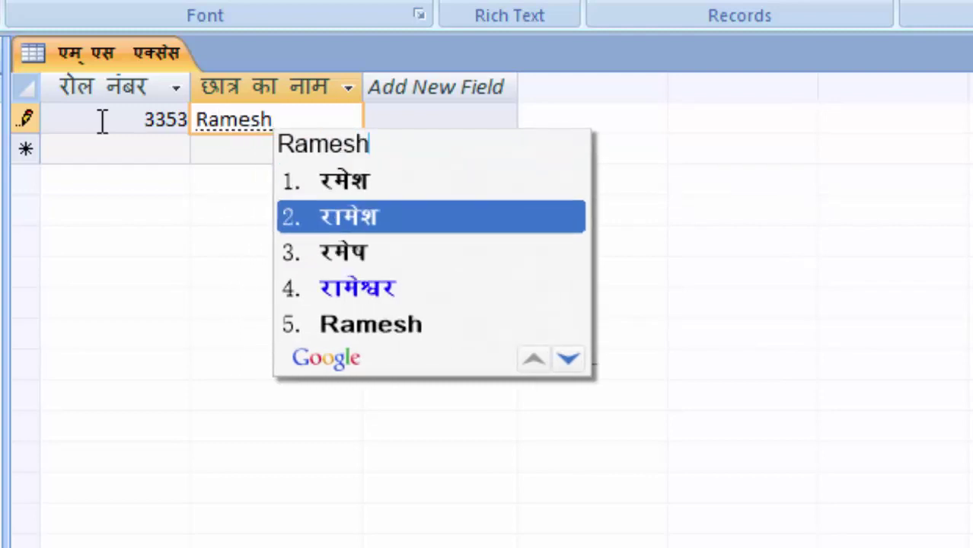
click(316, 189)
click(153, 148)
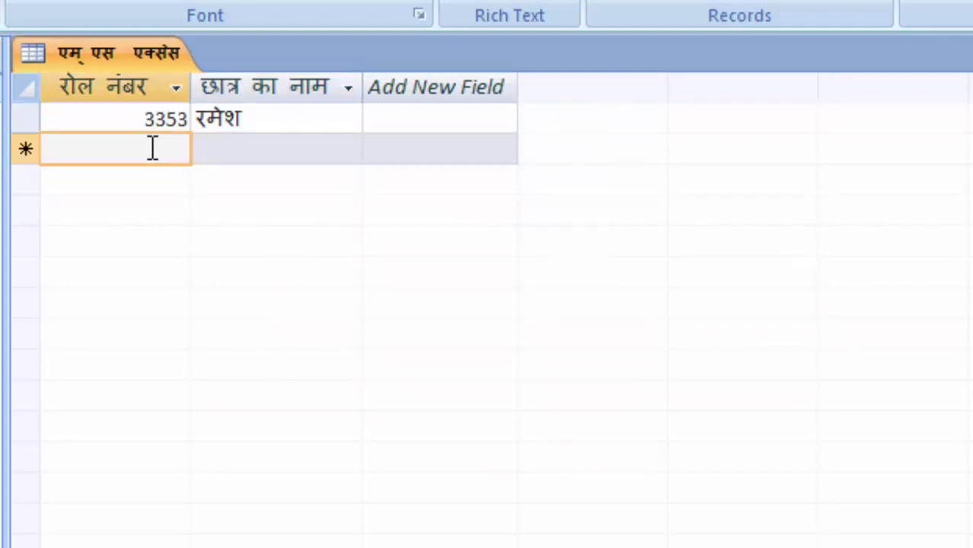
Add record 33 with Suresh in Hindi script
text(33)
key(Tab)
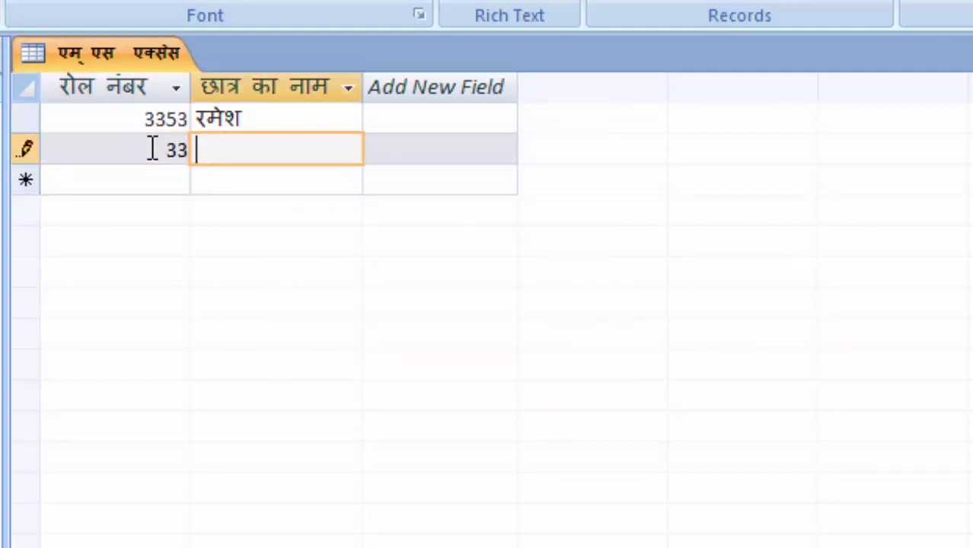
text(Su)
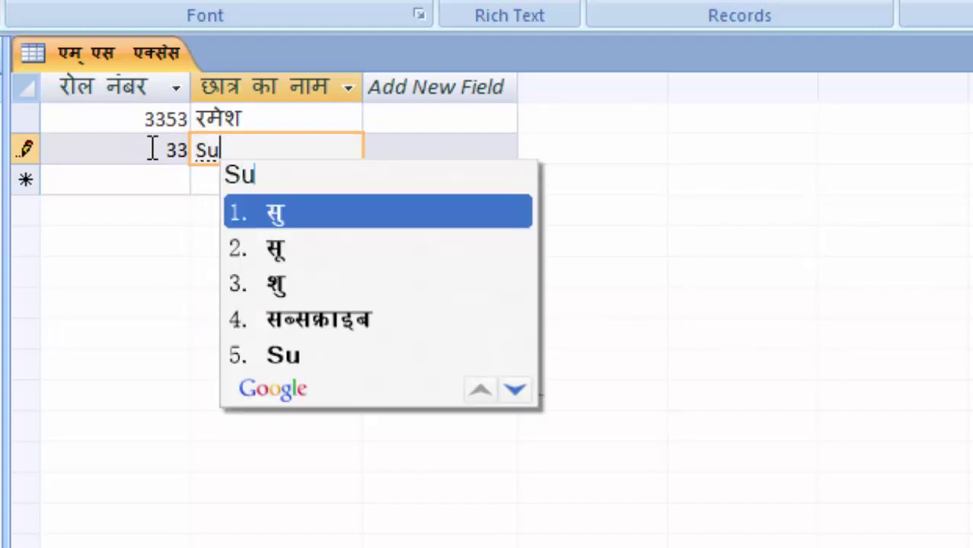
text(resh)
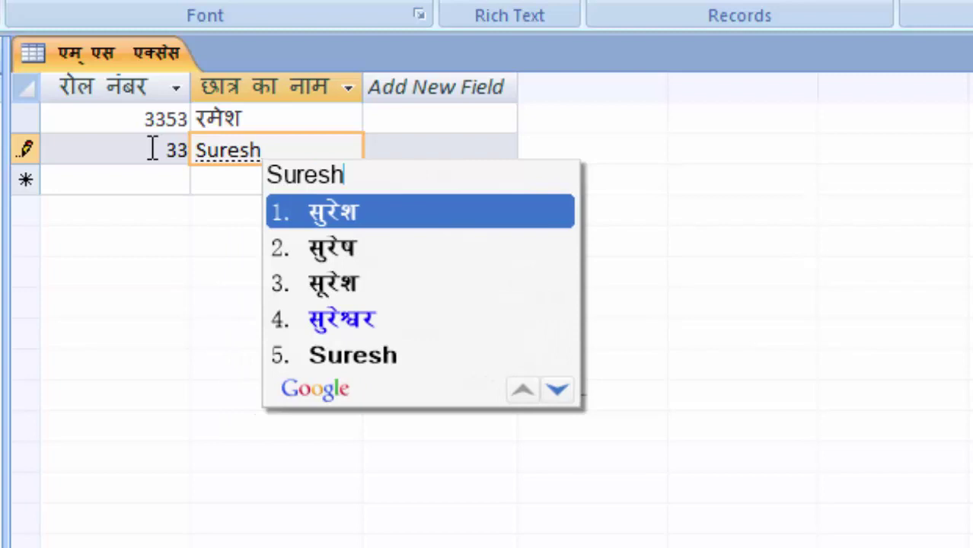
key(space)
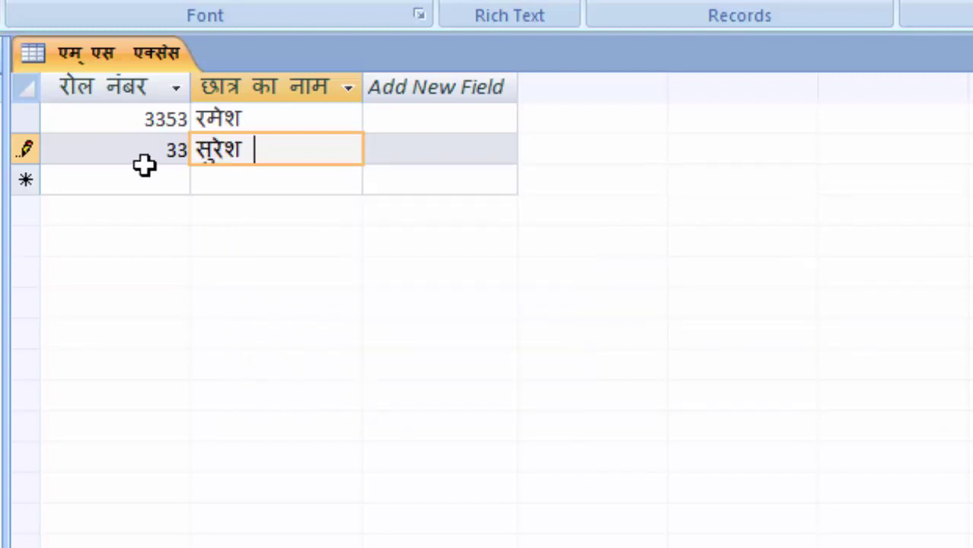
Add record 34 with the name महेश in Devanagari
click(137, 183)
text(34)
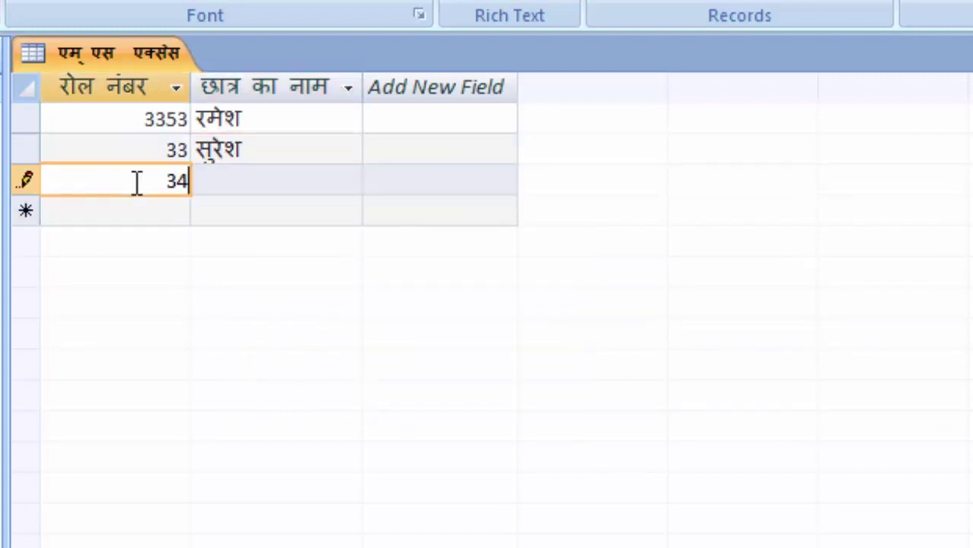
key(Tab)
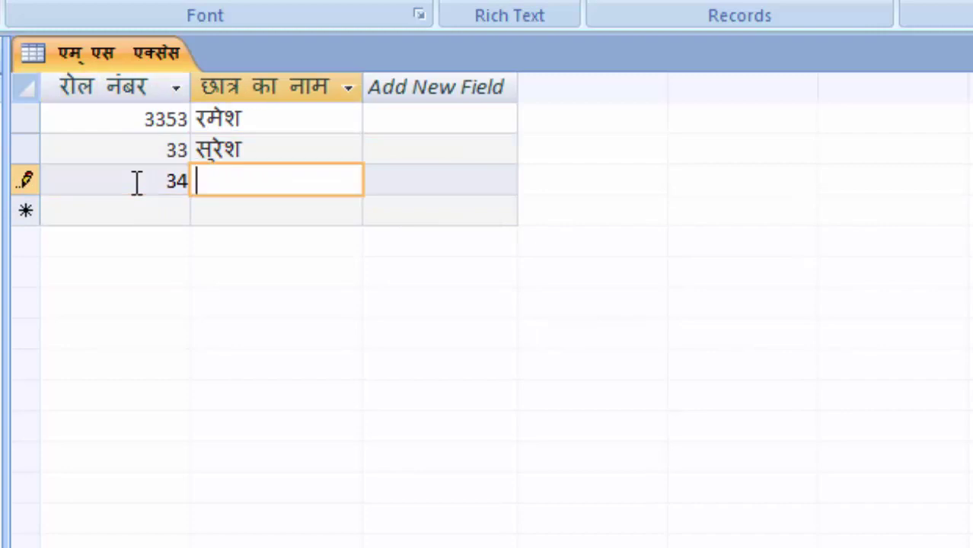
text(Mah)
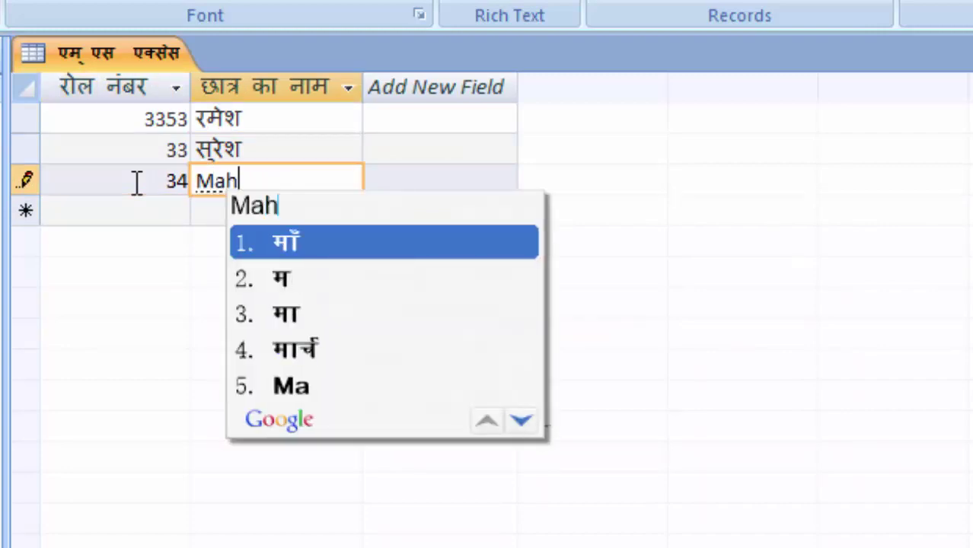
text(esh)
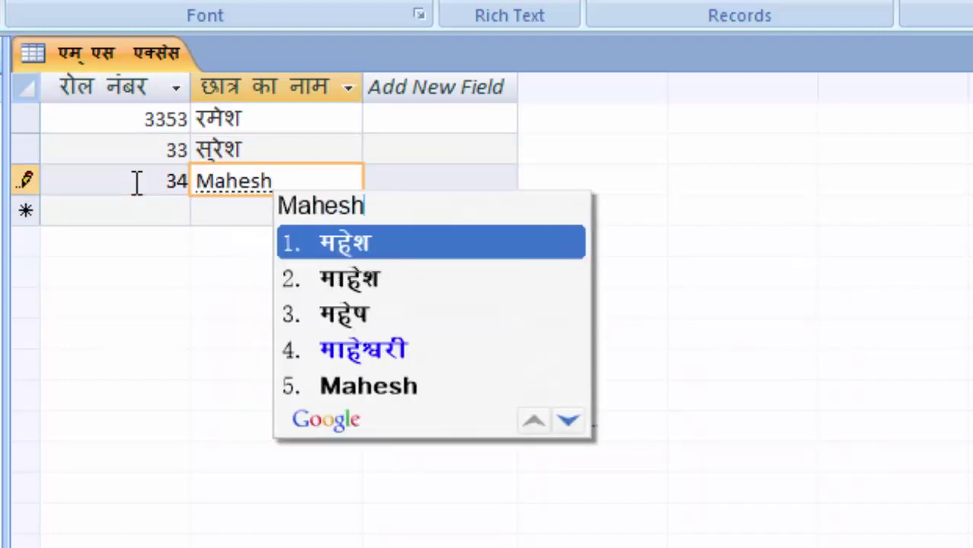
click(404, 244)
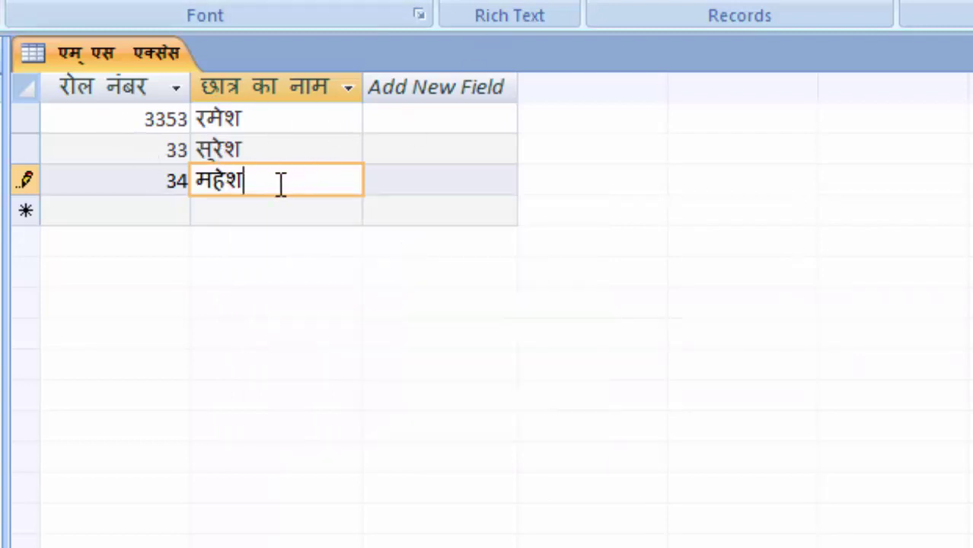
click(142, 211)
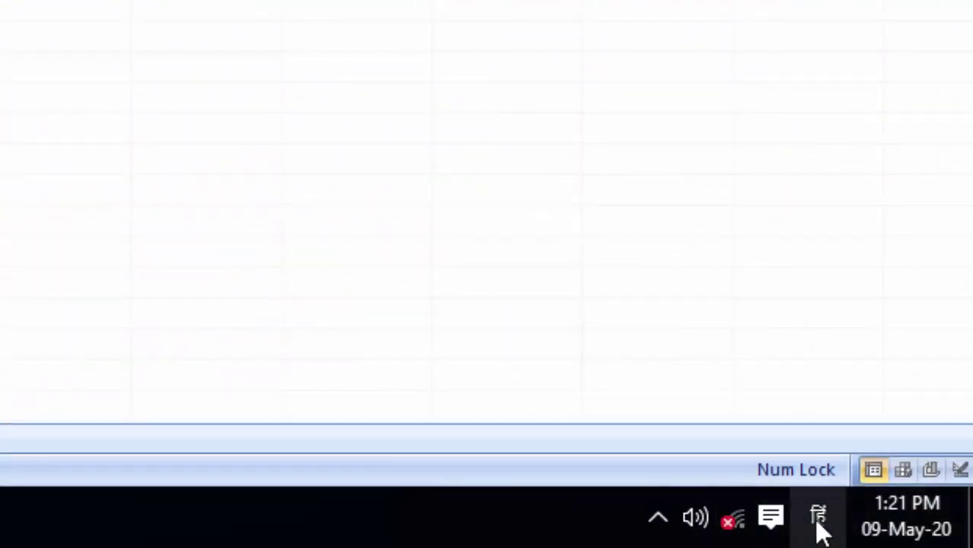
Switch input to English (United States) and add record 22 Rani
click(817, 521)
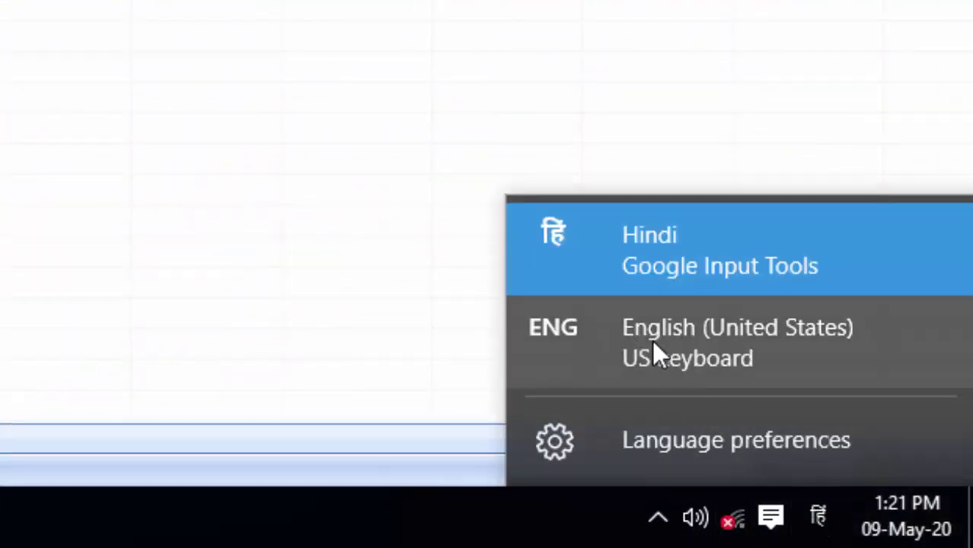
click(682, 346)
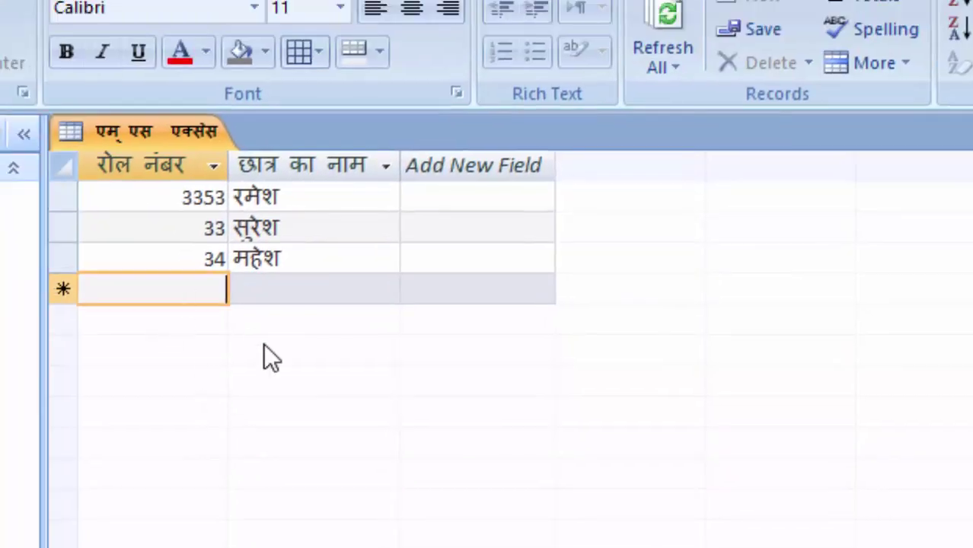
text(22)
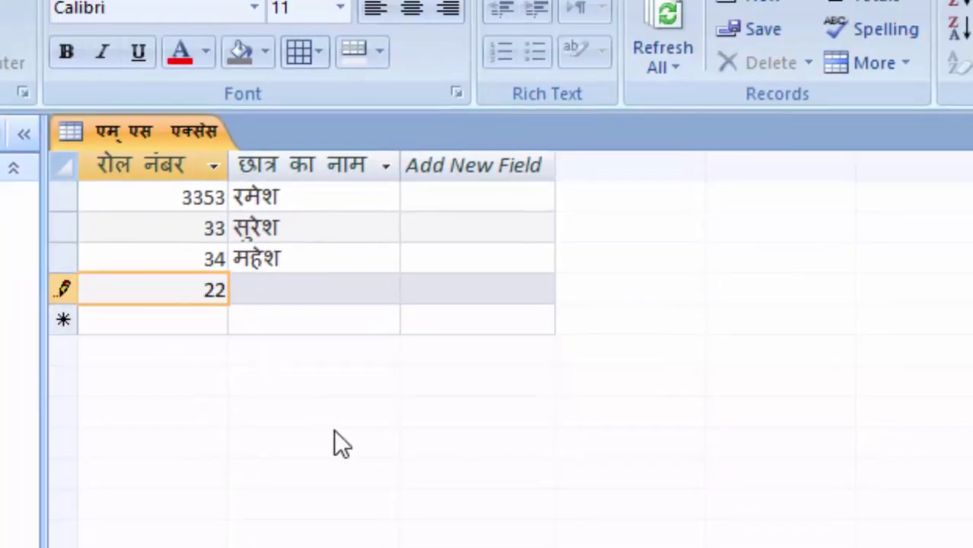
key(Tab)
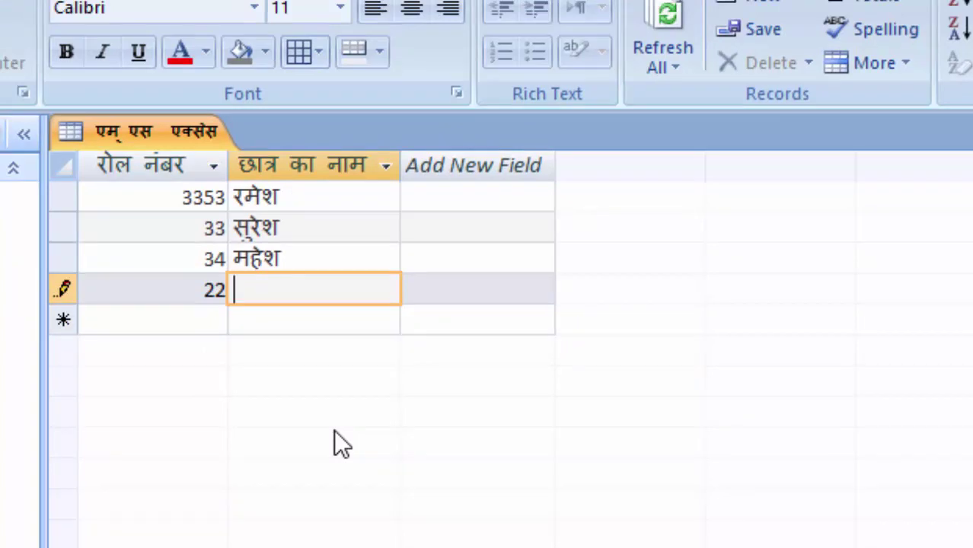
text(Ra)
text(ni)
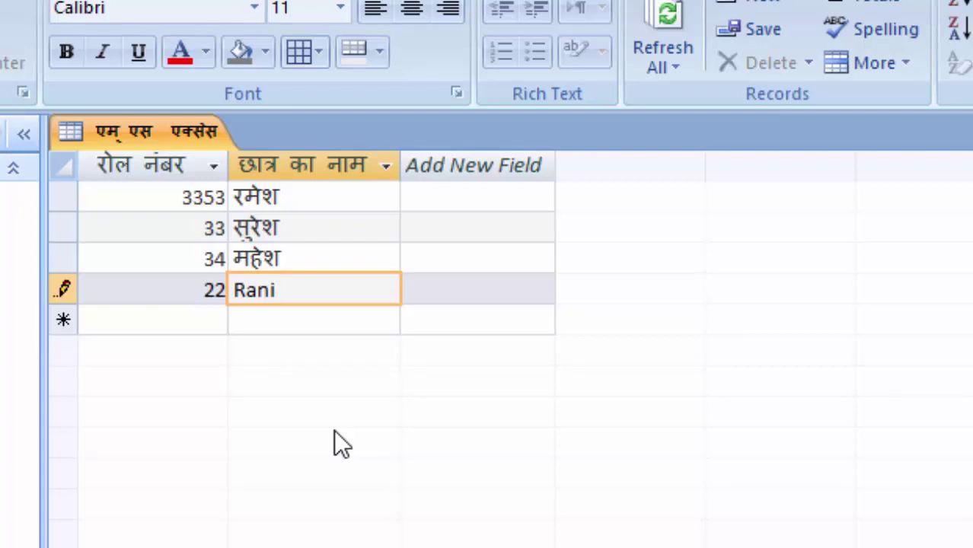
click(201, 312)
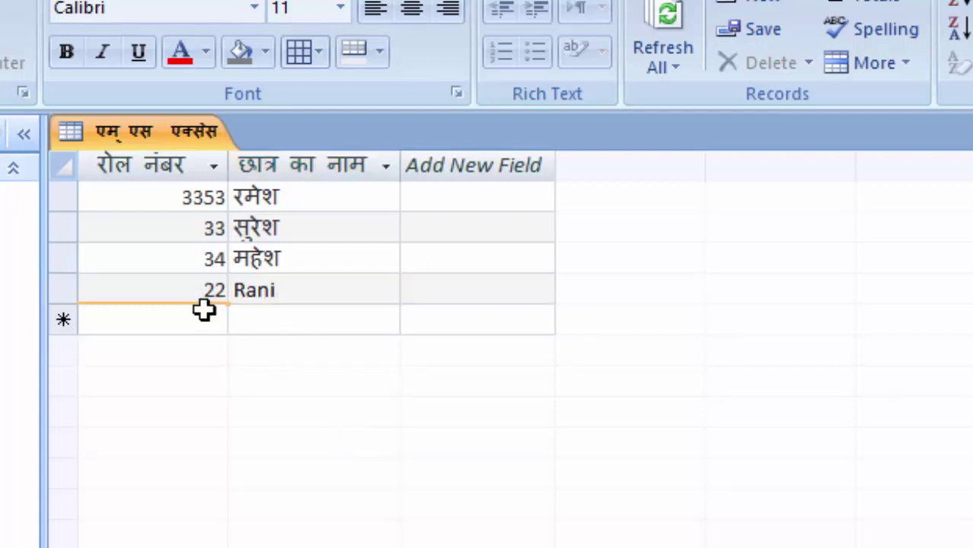
Add record 26 Radha
click(200, 320)
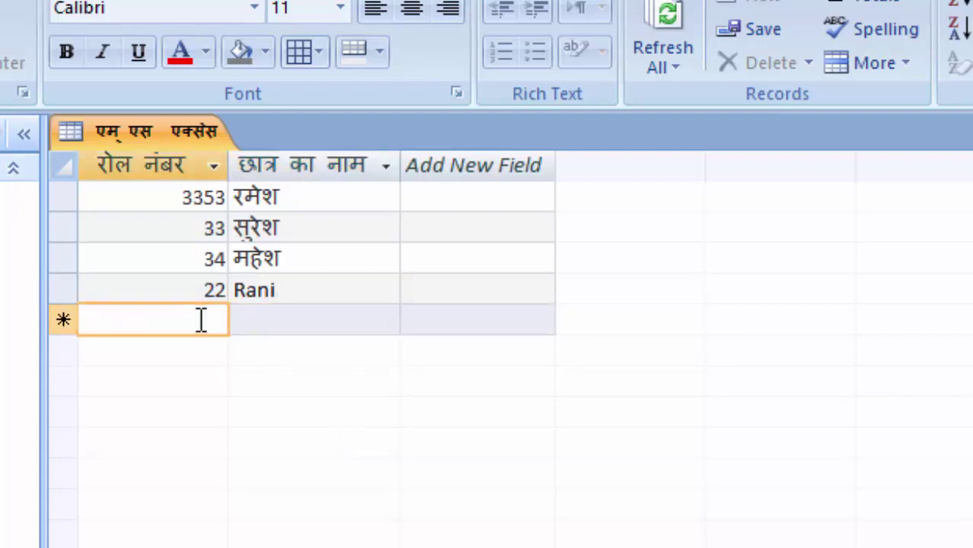
text(2)
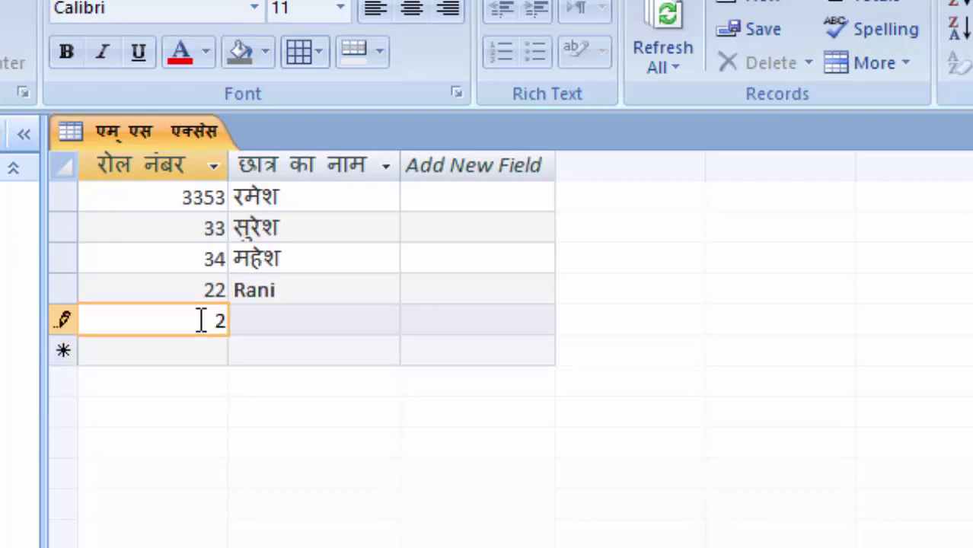
text(6)
key(Tab)
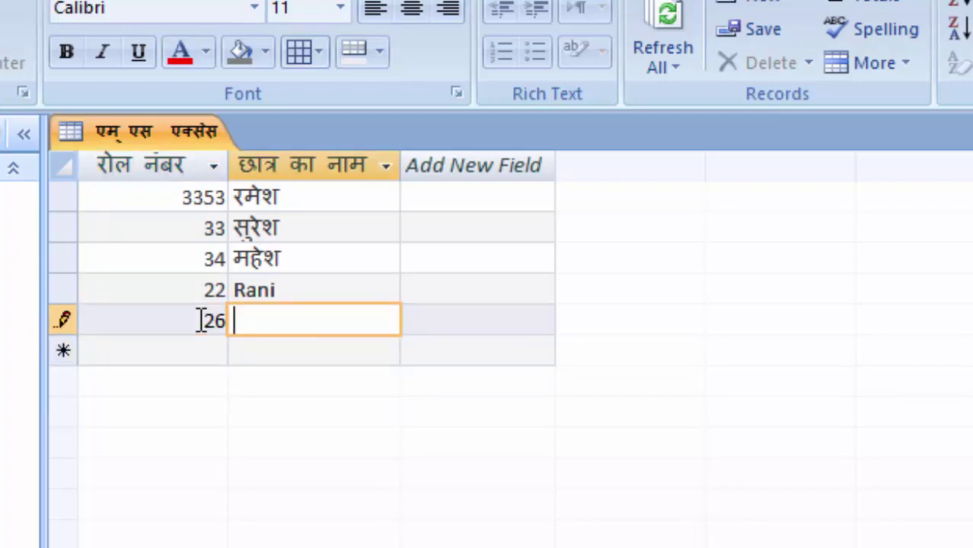
text(Ra)
text(dha)
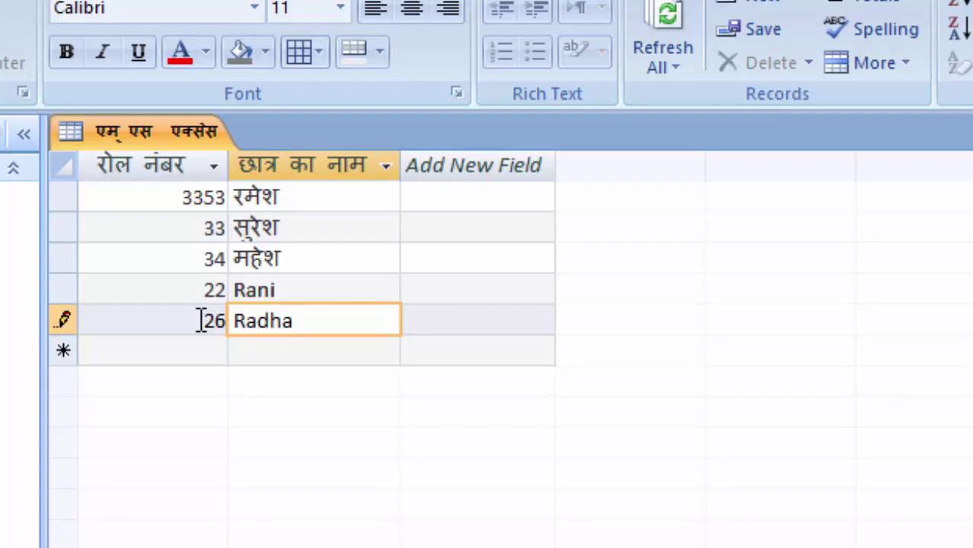
key(Return)
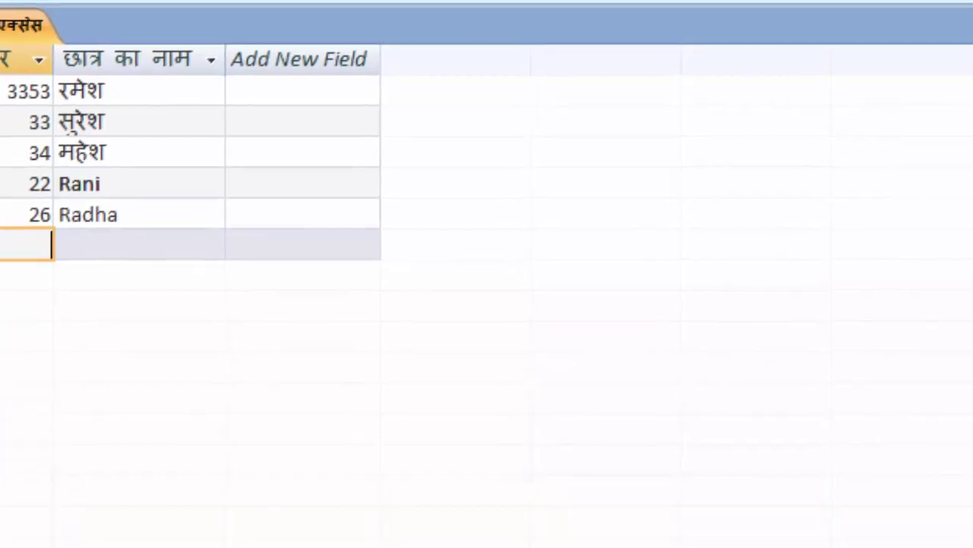
Switch input to Hindi Google Input Tools and add record 29 with the name सुमित
click(828, 531)
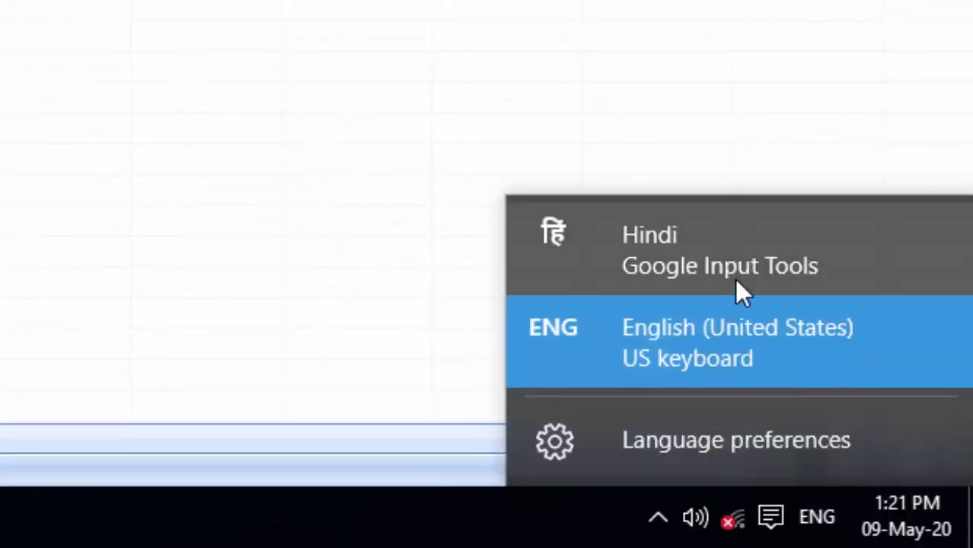
click(684, 277)
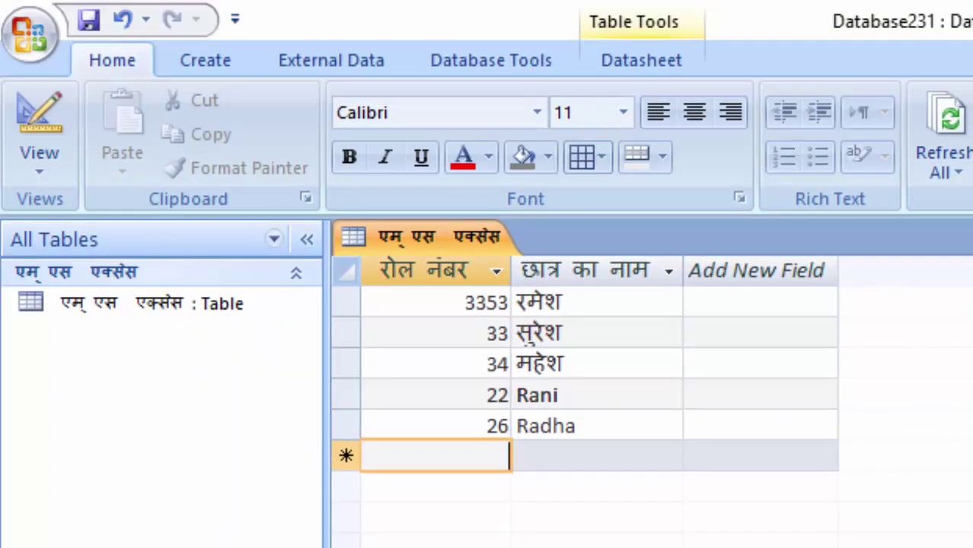
text(29)
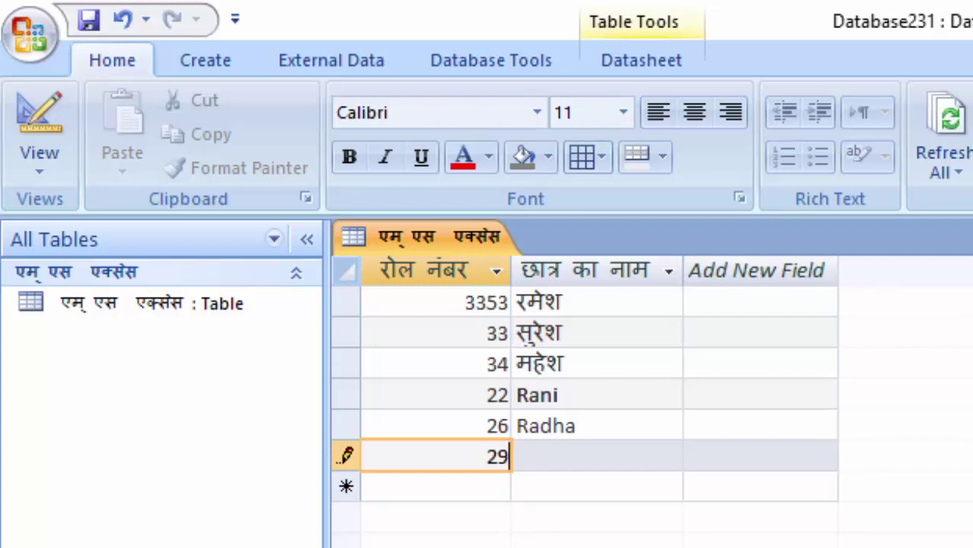
key(Tab)
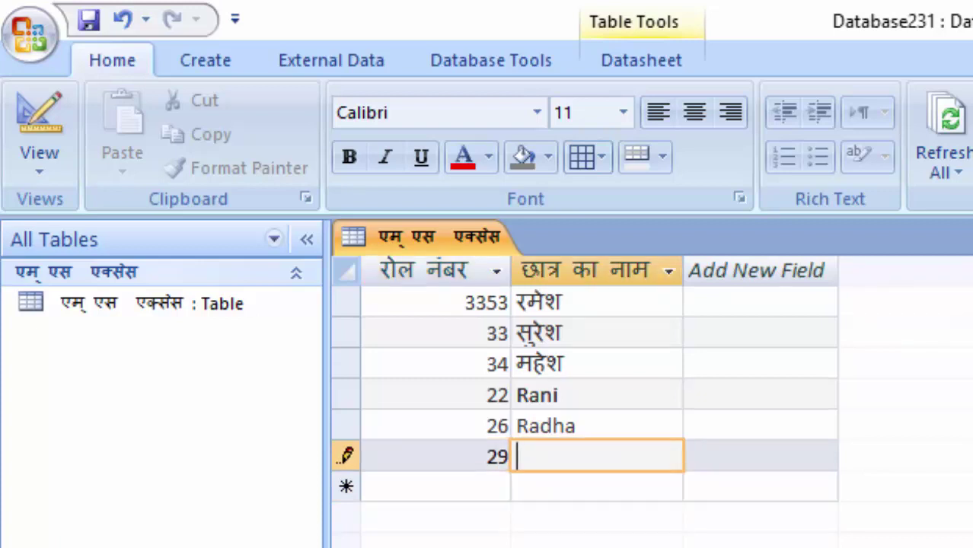
text(Sumi)
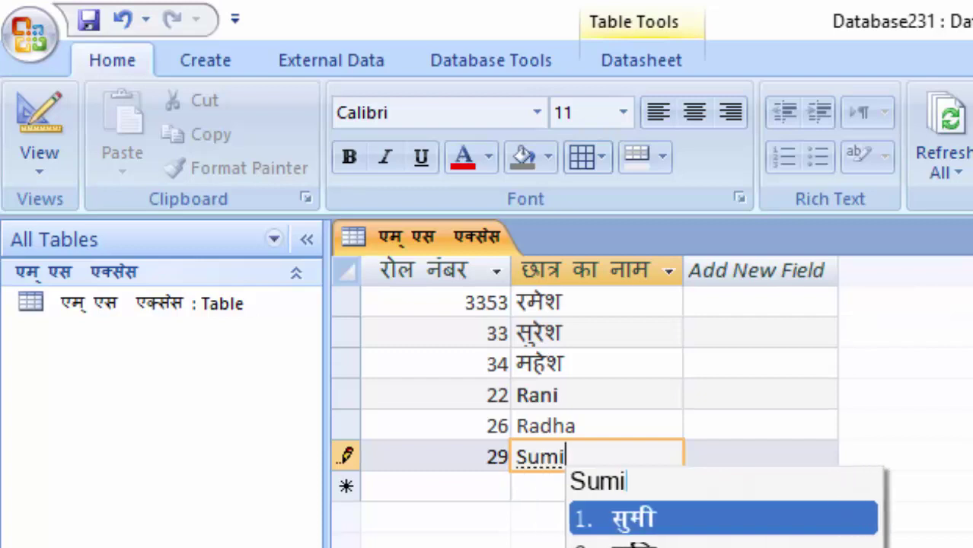
text(t)
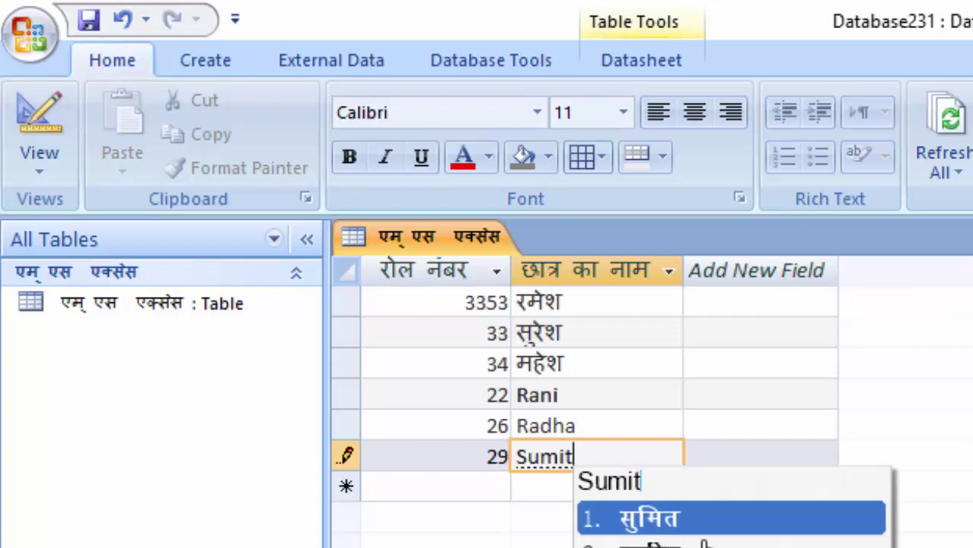
click(711, 518)
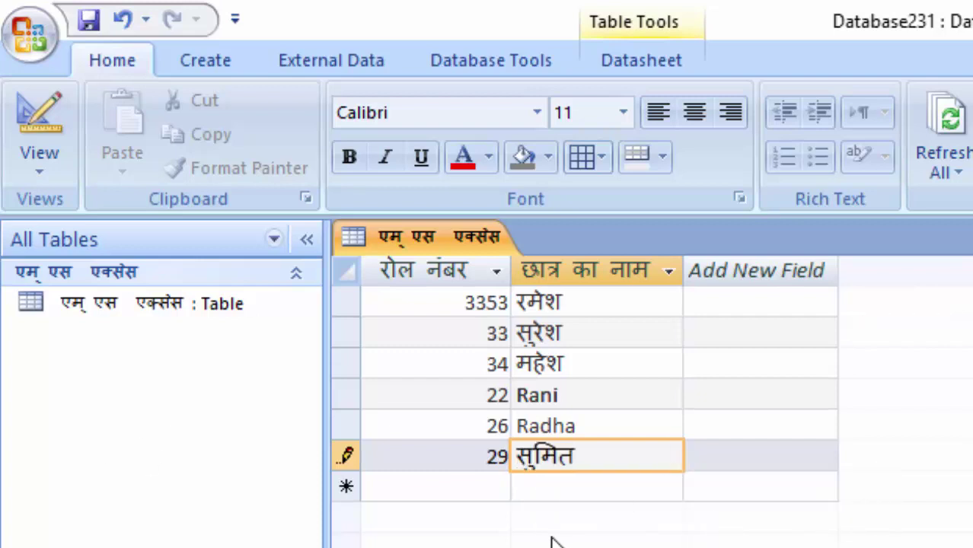
Save the database via the Office button's Save command
click(22, 49)
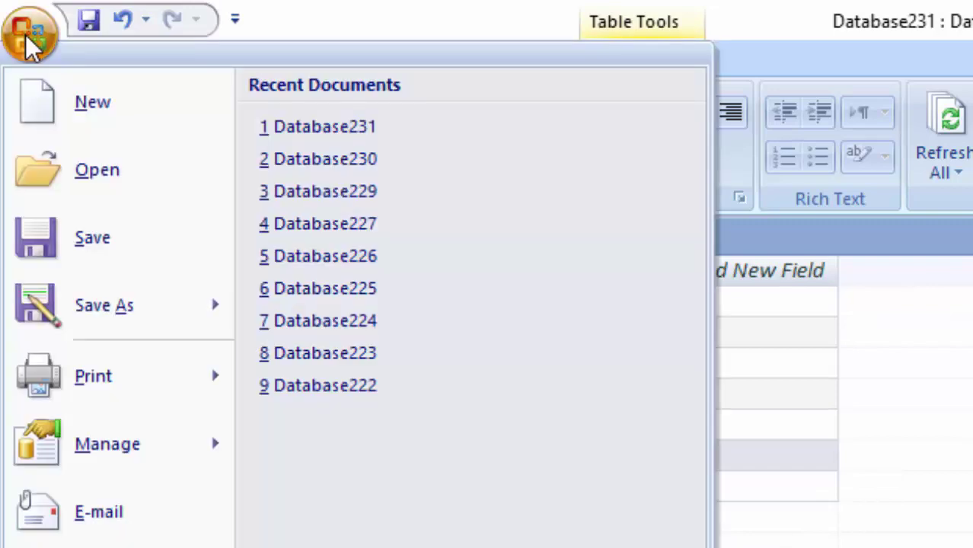
click(97, 233)
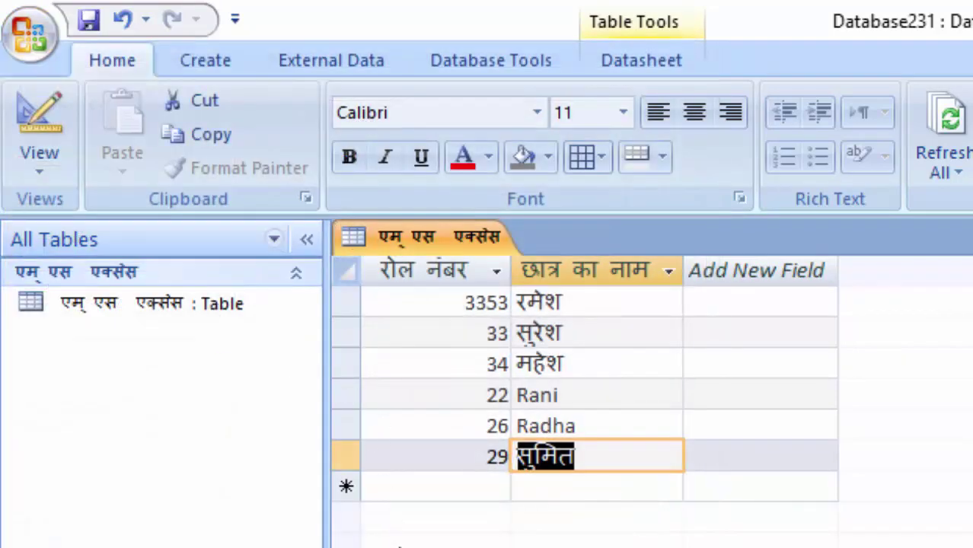